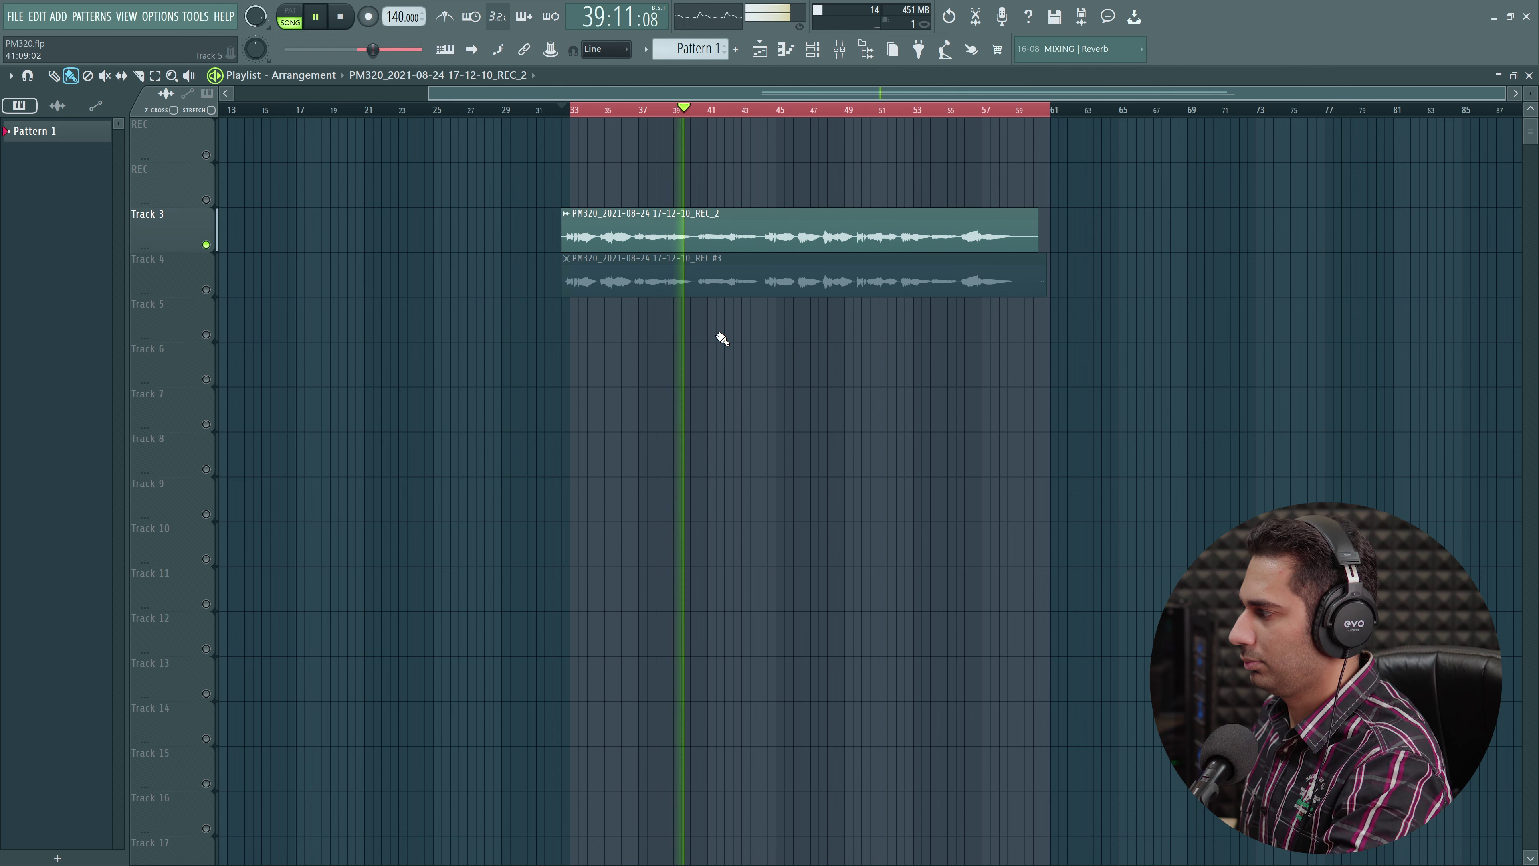
Stop playback, open the Track 3 vocal clip in the pitch-correction editor at full size, and inspect its editing and scale options
{"action": "key", "text": "space"}
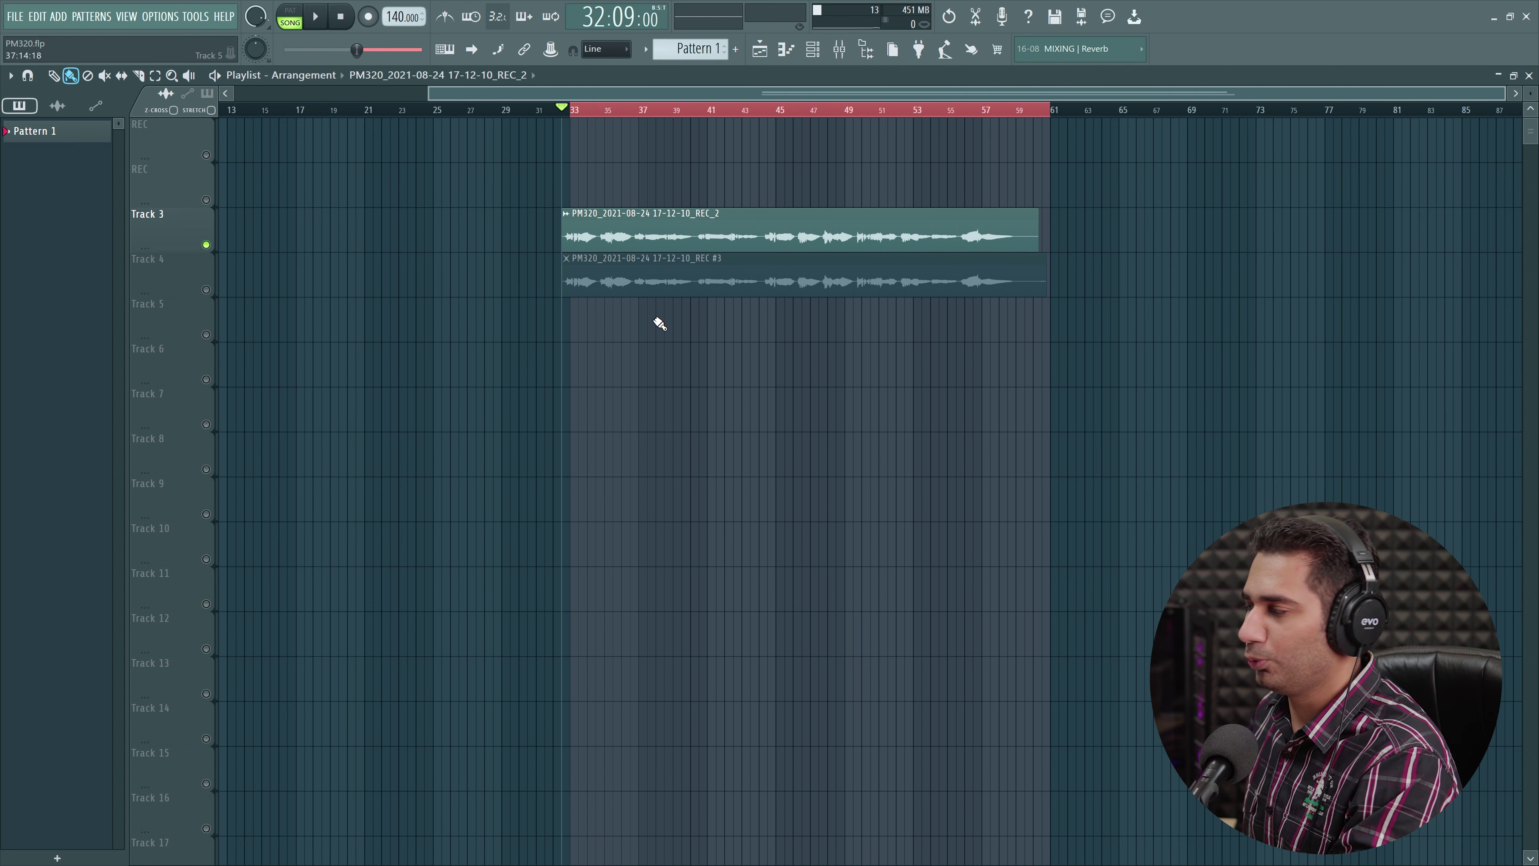
{"action": "right_click", "coordinate": [567, 219]}
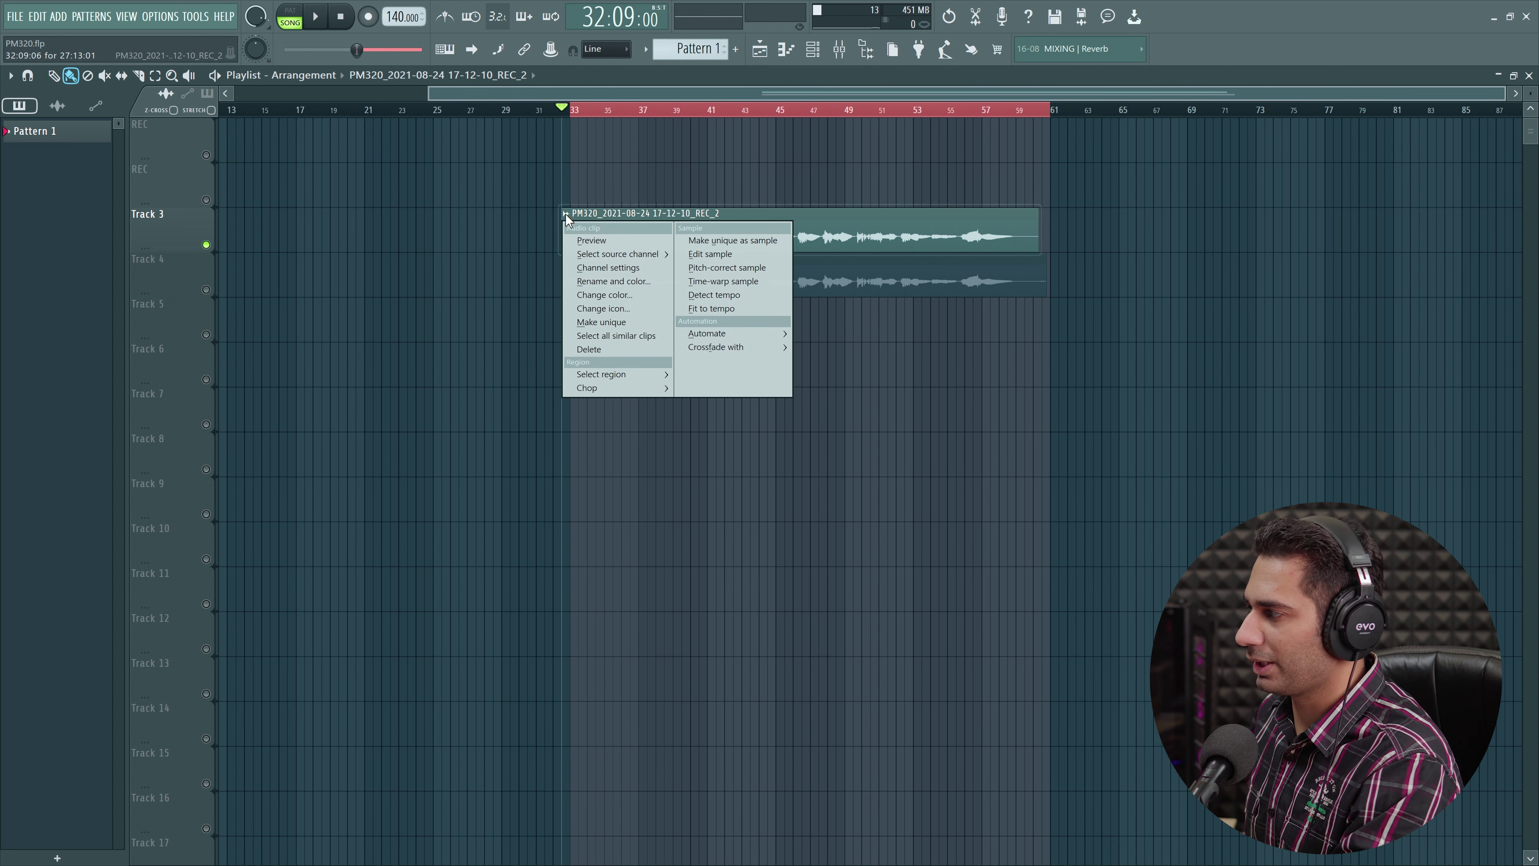
{"action": "left_click", "coordinate": [745, 269]}
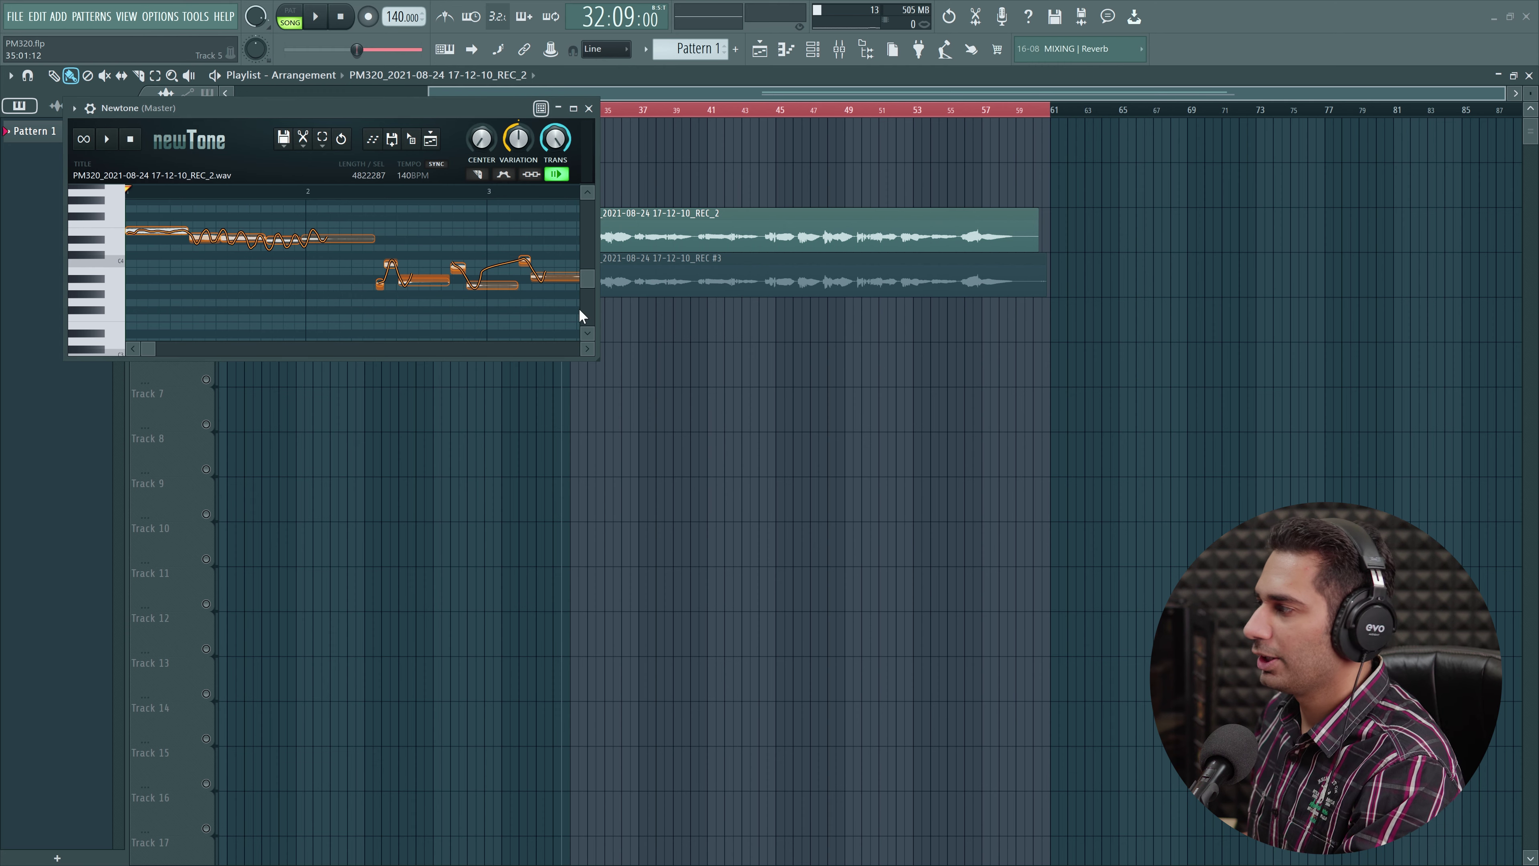
{"action": "left_click", "coordinate": [573, 108]}
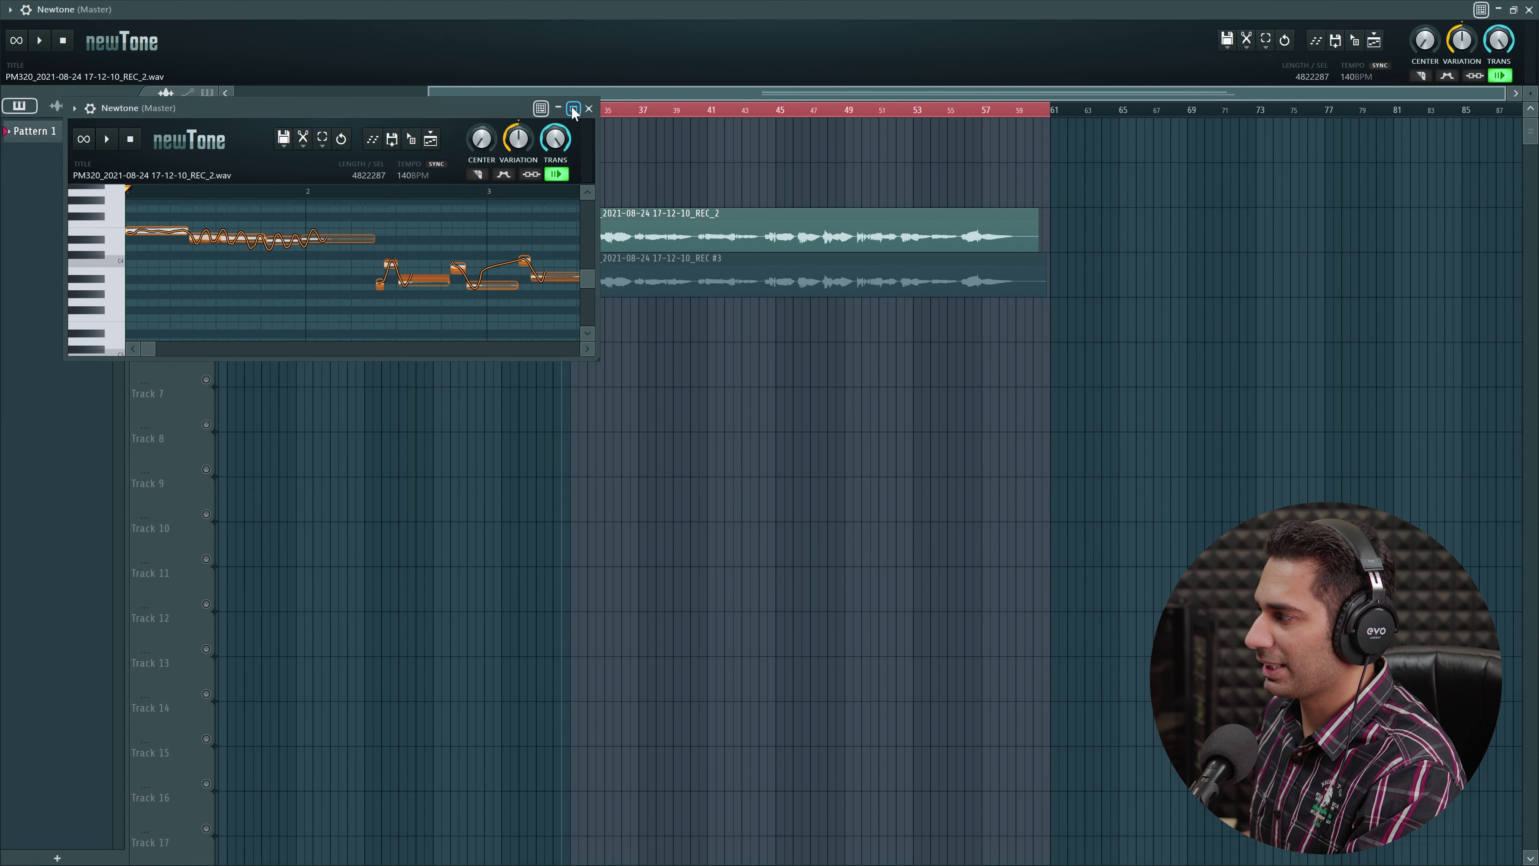
{"action": "scroll", "coordinate": [566, 245], "scroll_direction": "down", "scroll_amount": 2}
{"action": "scroll", "coordinate": [566, 249], "scroll_direction": "down", "scroll_amount": 1}
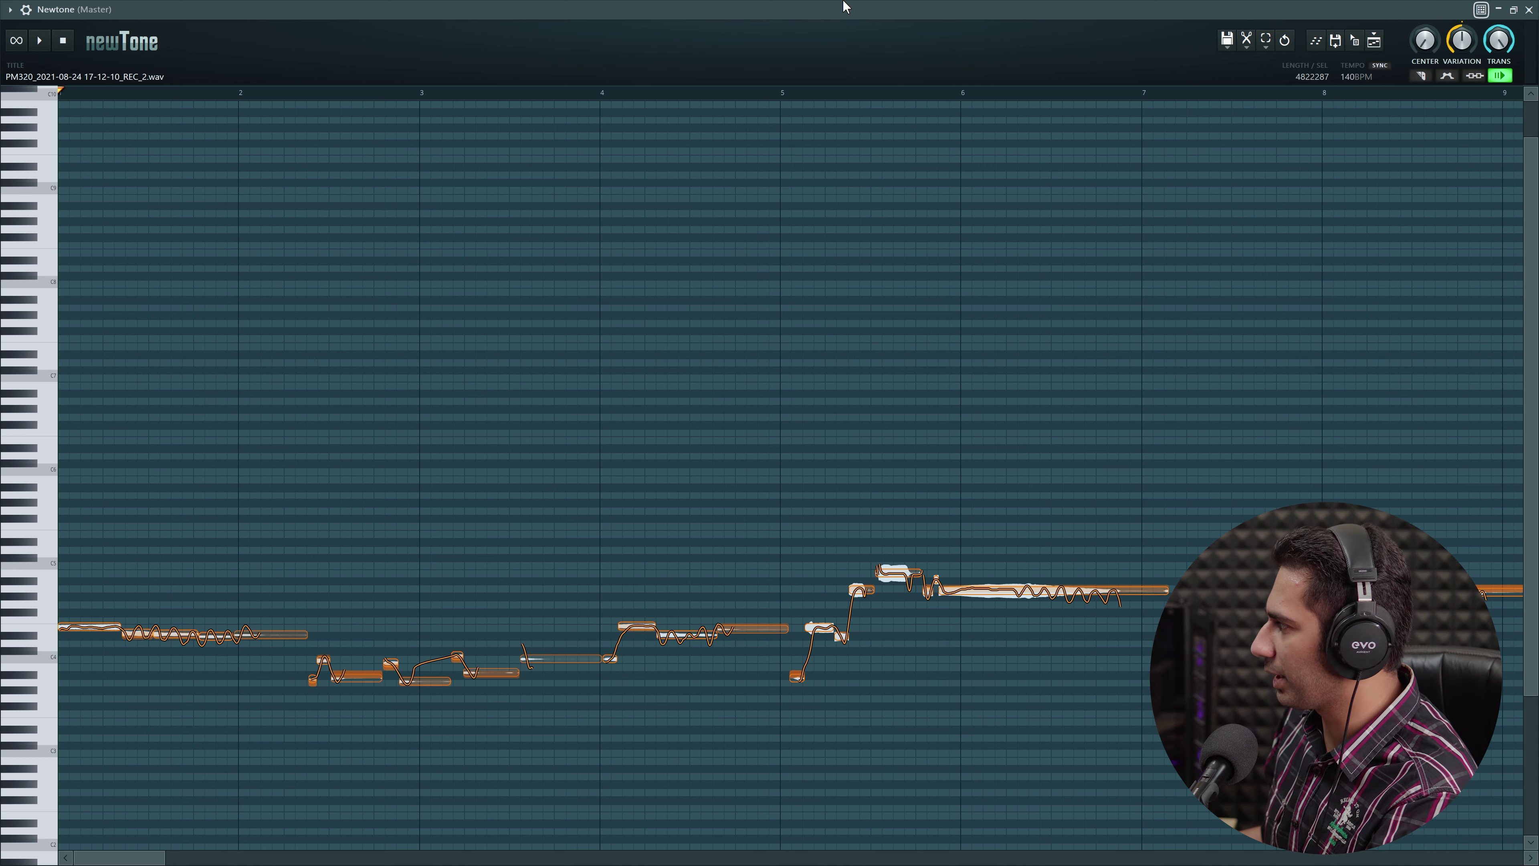
{"action": "left_click", "coordinate": [1247, 43]}
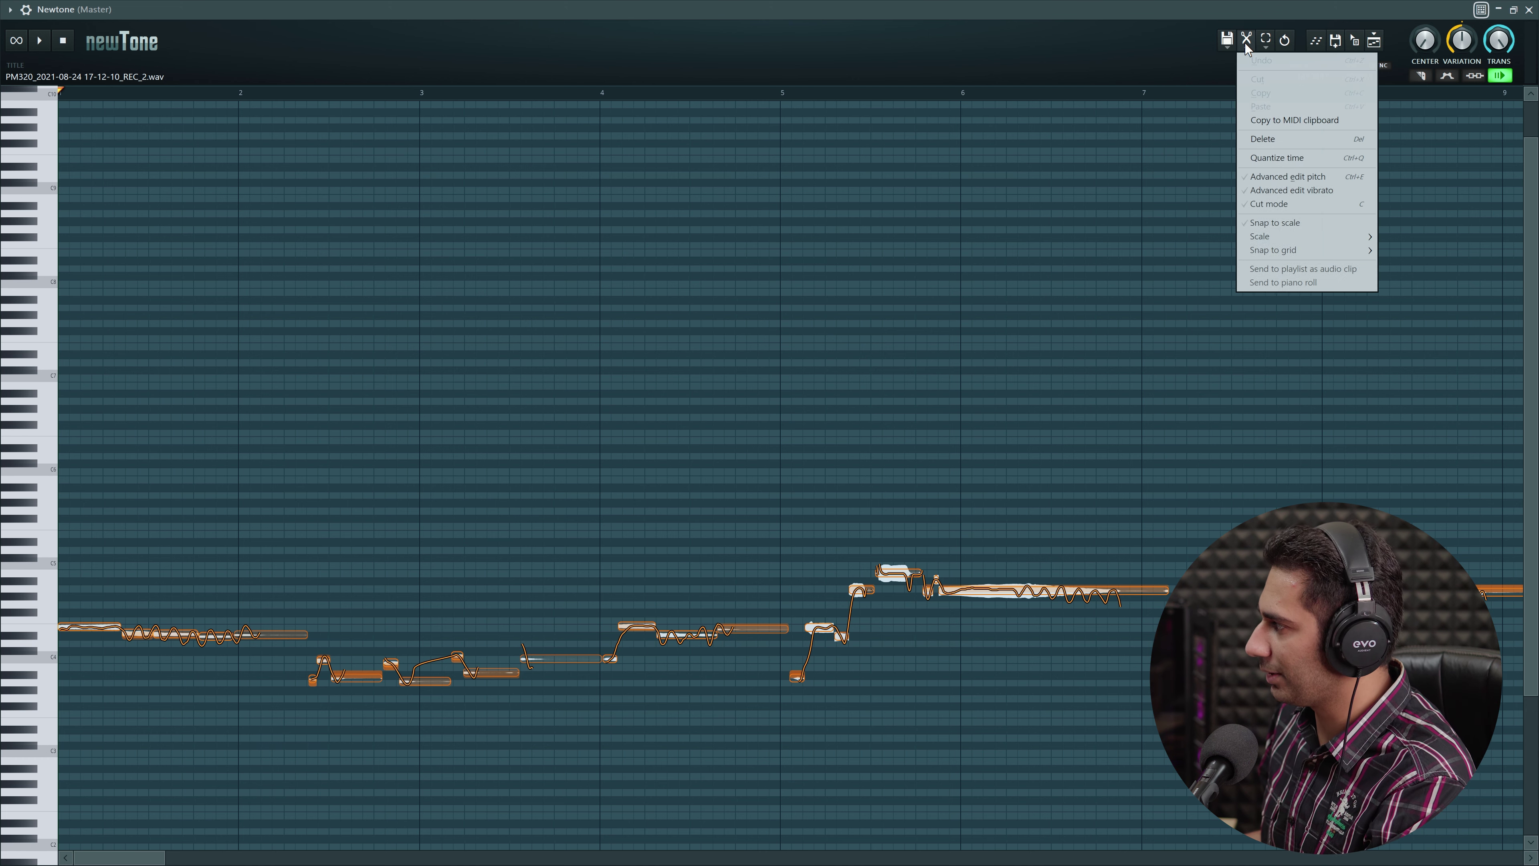
{"action": "mouse_move", "coordinate": [1309, 233]}
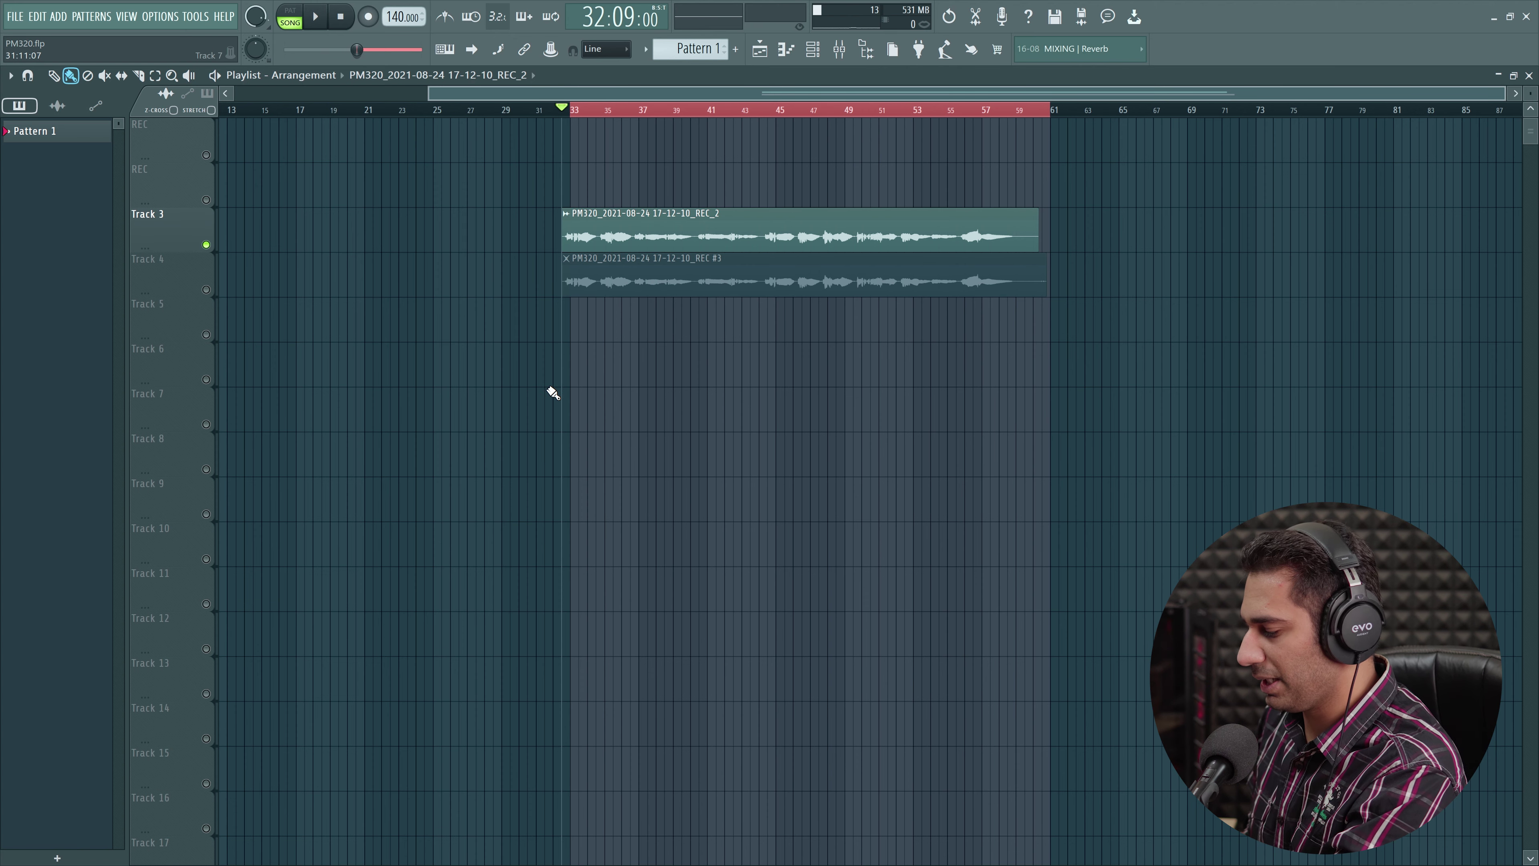
Create a new pattern named Piano and place it on Track 5 at bar 33
{"action": "key", "text": "F4"}
{"action": "type", "text": "Piano"}
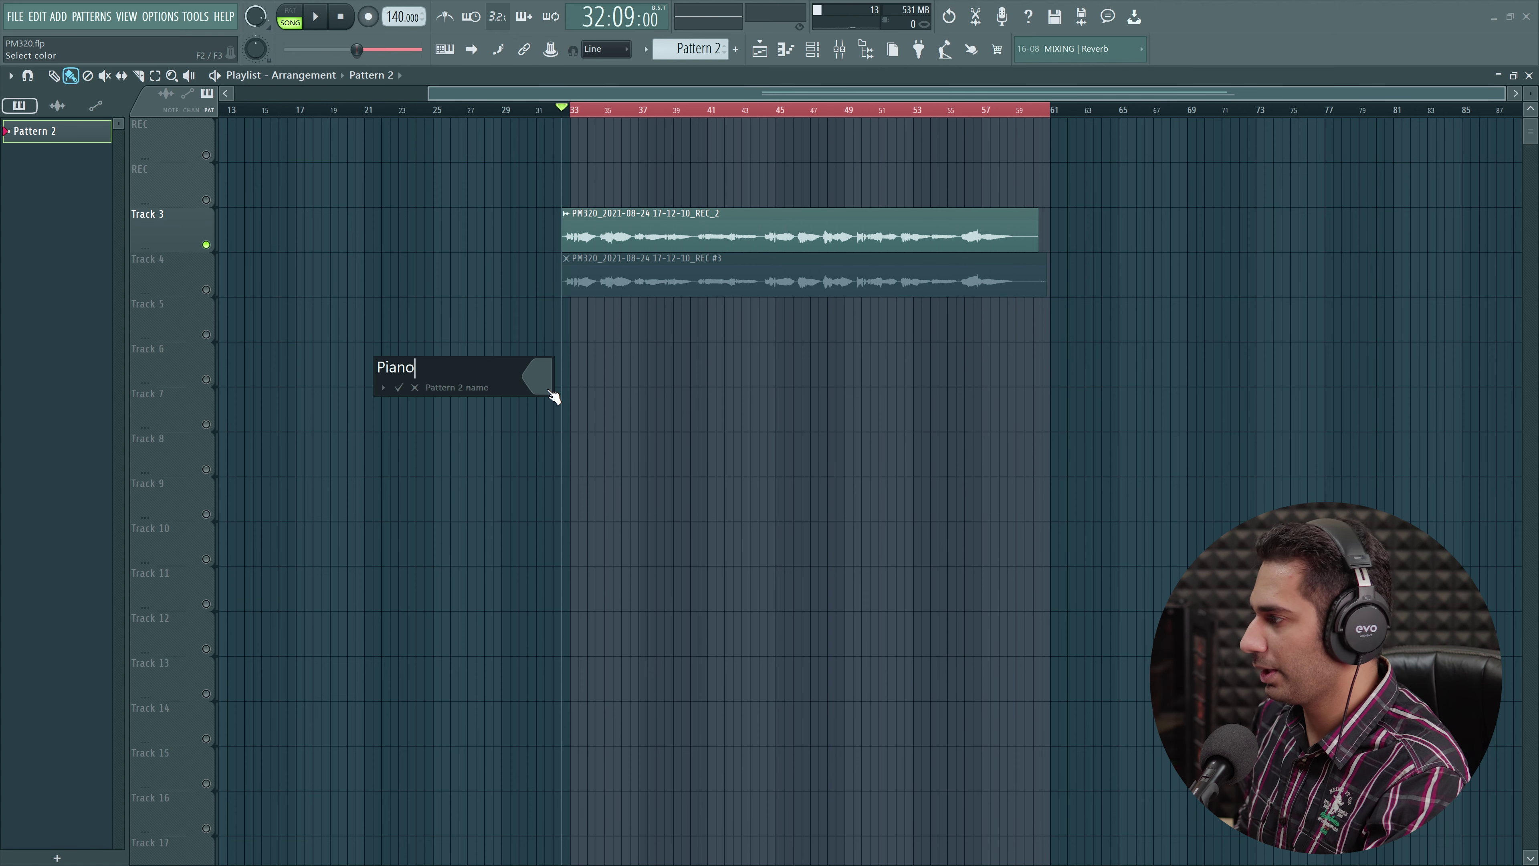
{"action": "key", "text": "Return"}
{"action": "left_click", "coordinate": [573, 328]}
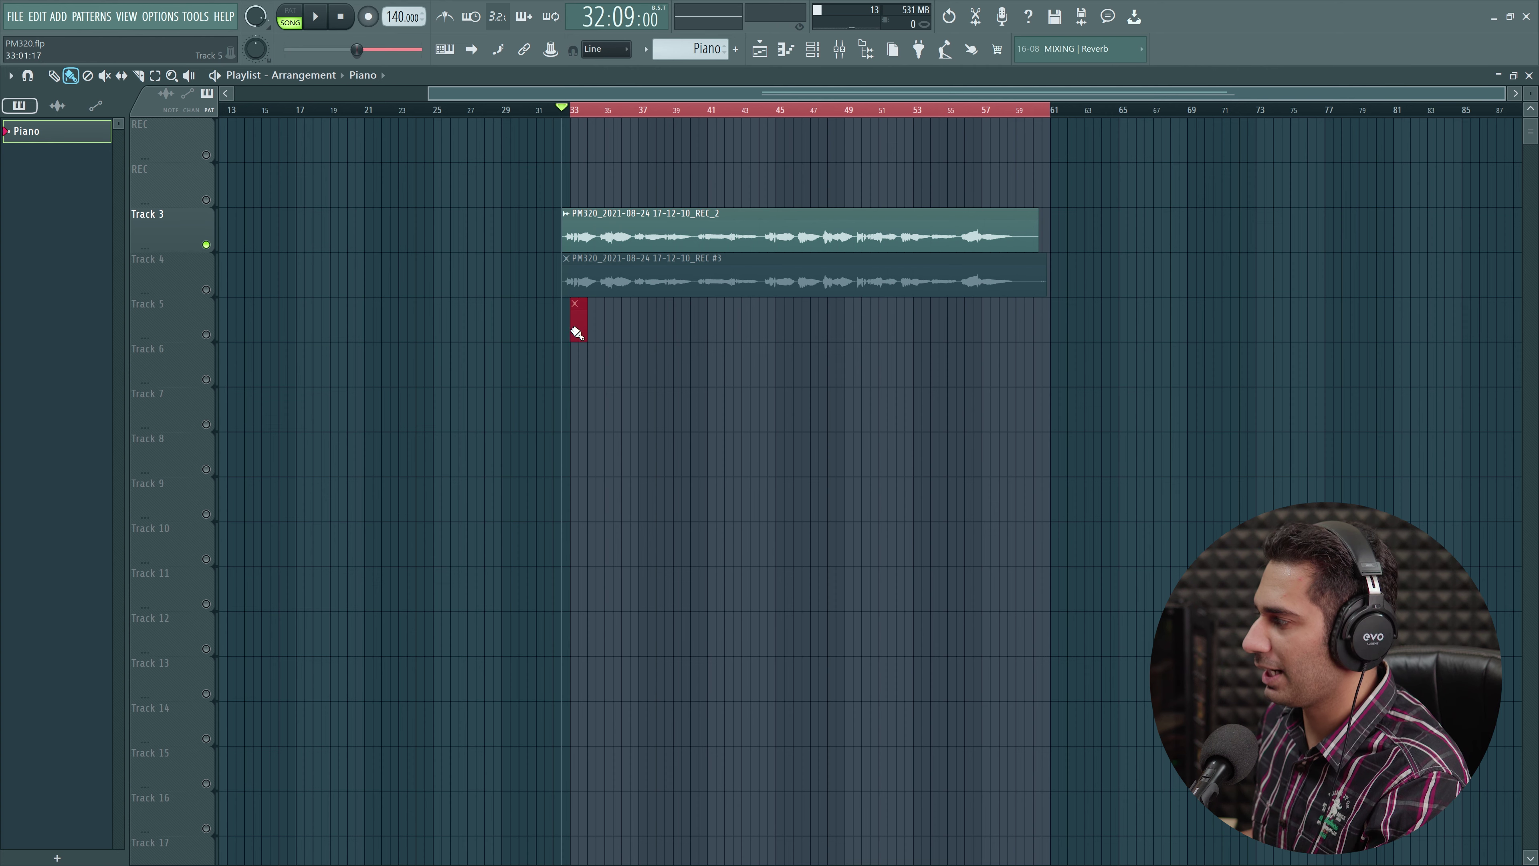
Add an FL Keys instrument channel and open its piano roll, closing the instrument window
{"action": "key", "text": "F6"}
{"action": "left_click", "coordinate": [606, 196]}
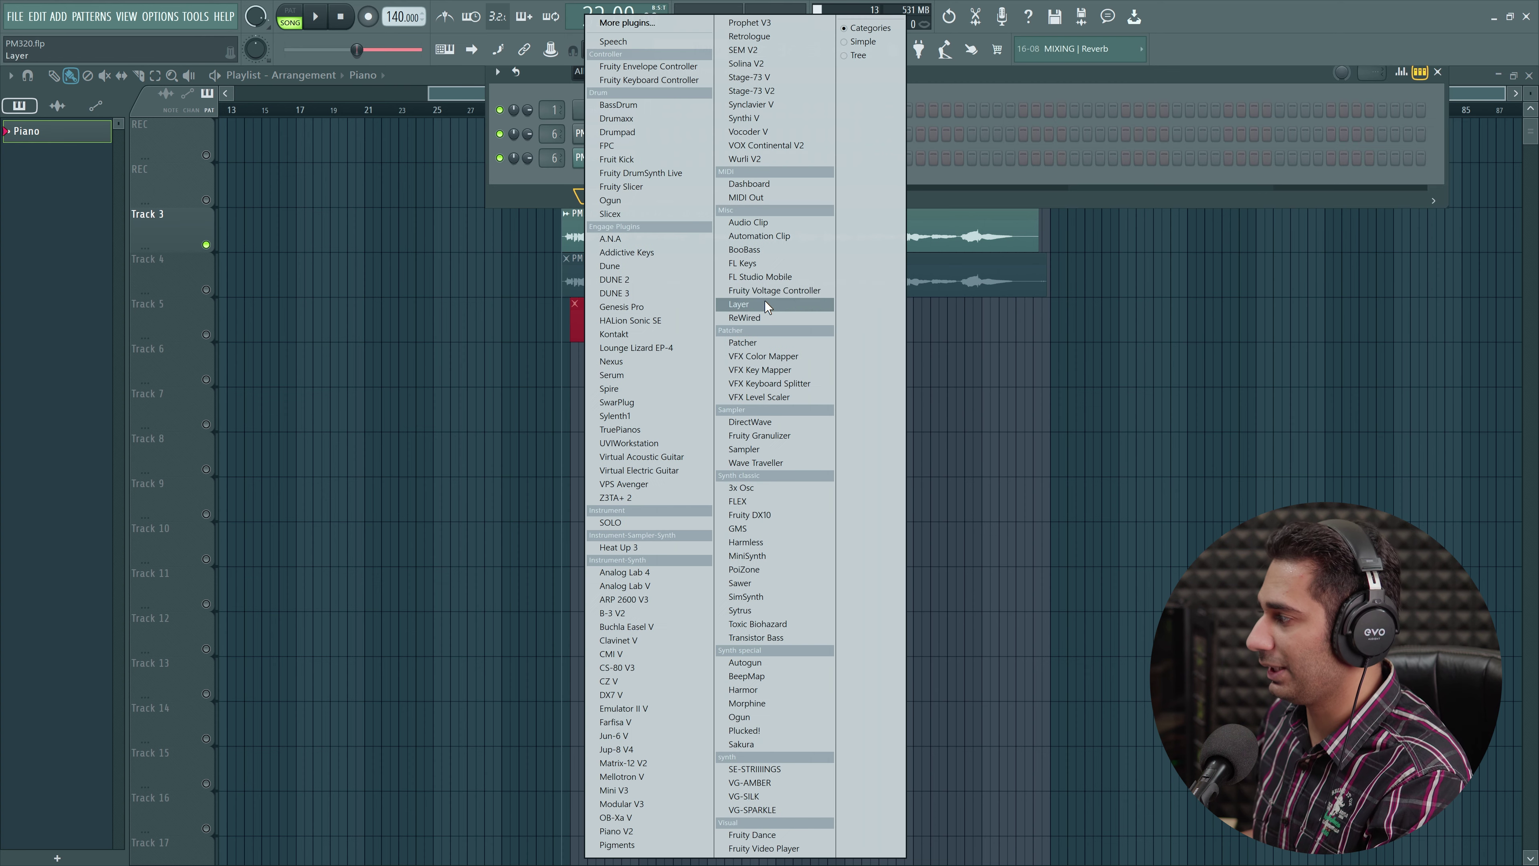
{"action": "left_click", "coordinate": [758, 263]}
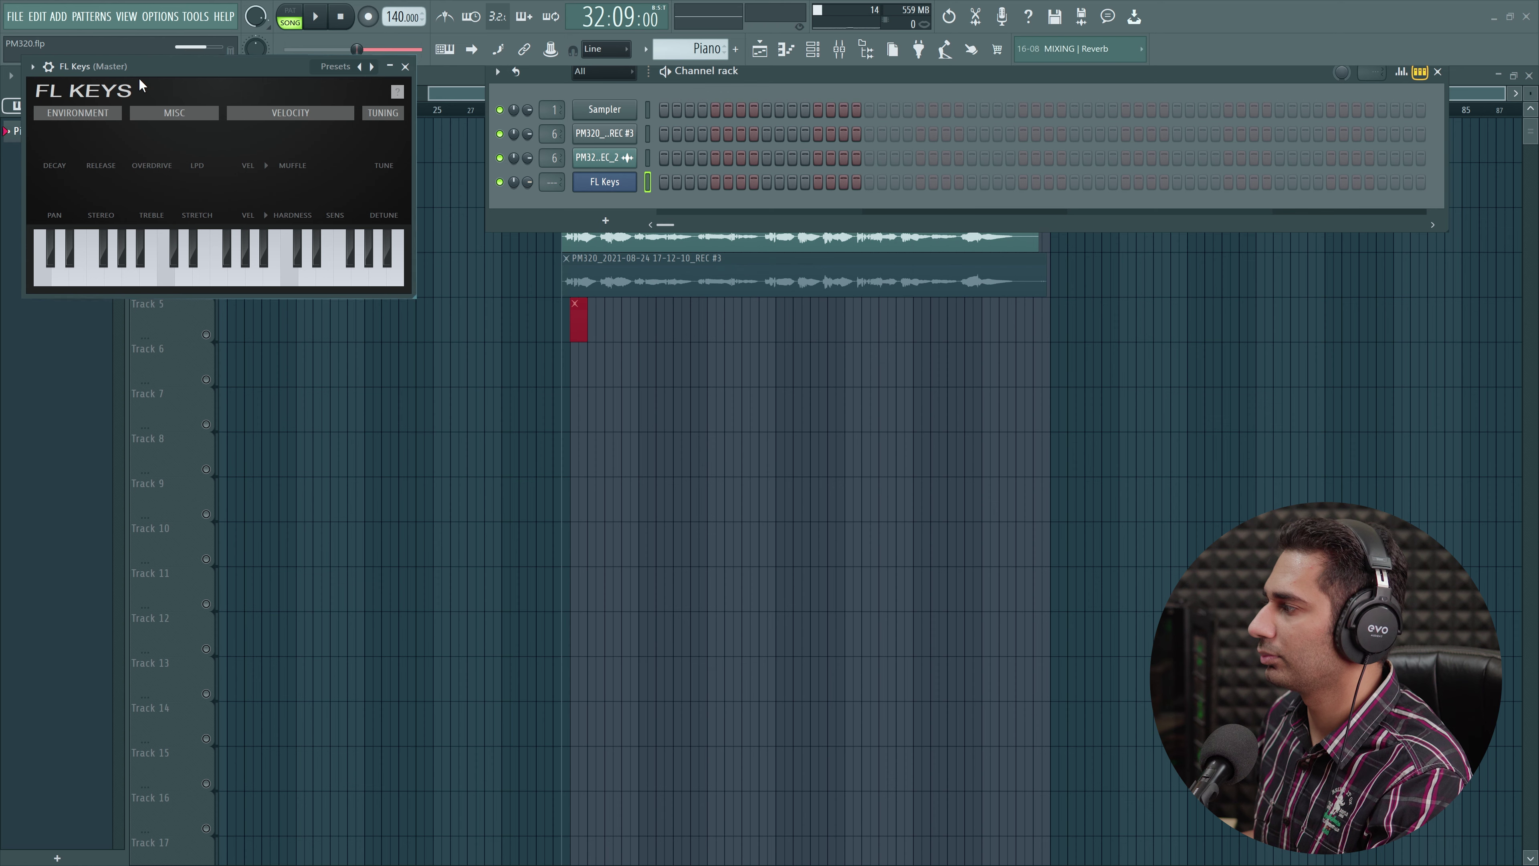
{"action": "right_click", "coordinate": [617, 182]}
{"action": "left_click", "coordinate": [691, 180]}
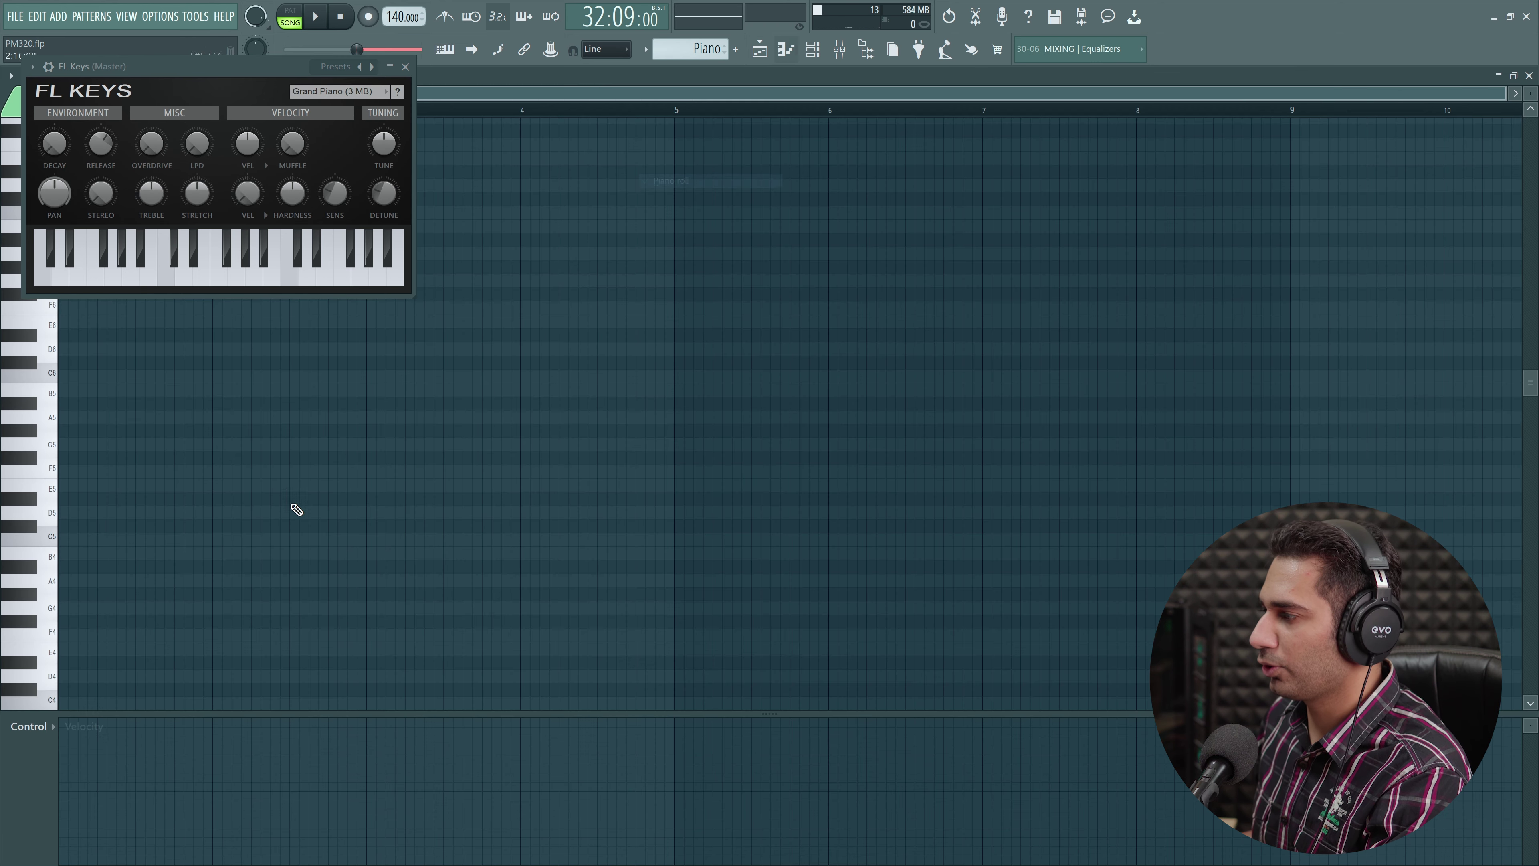
{"action": "left_click", "coordinate": [406, 67]}
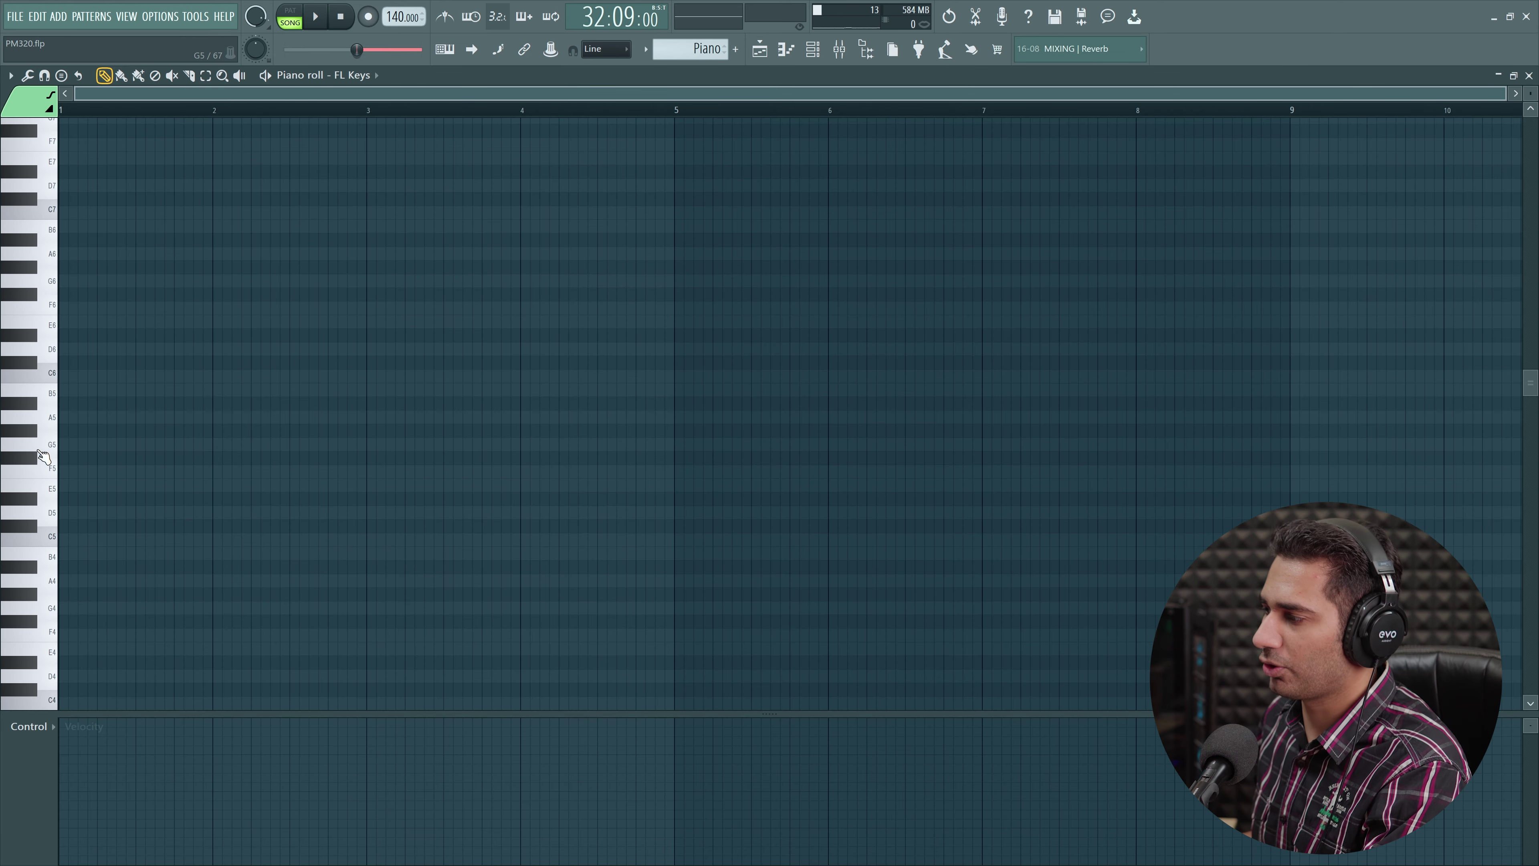
Enter a one-bar chord of A5, C6 and E6 at bar 1 and audition the pattern
{"action": "left_click", "coordinate": [72, 418]}
{"action": "mouse_move", "coordinate": [87, 417]}
{"action": "left_mouse_down"}
{"action": "mouse_move", "coordinate": [73, 417]}
{"action": "mouse_move", "coordinate": [86, 375]}
{"action": "left_mouse_up"}
{"action": "left_click", "coordinate": [92, 376]}
{"action": "left_click", "coordinate": [90, 318]}
{"action": "left_click_drag", "start_coordinate": [91, 318], "coordinate": [62, 319]}
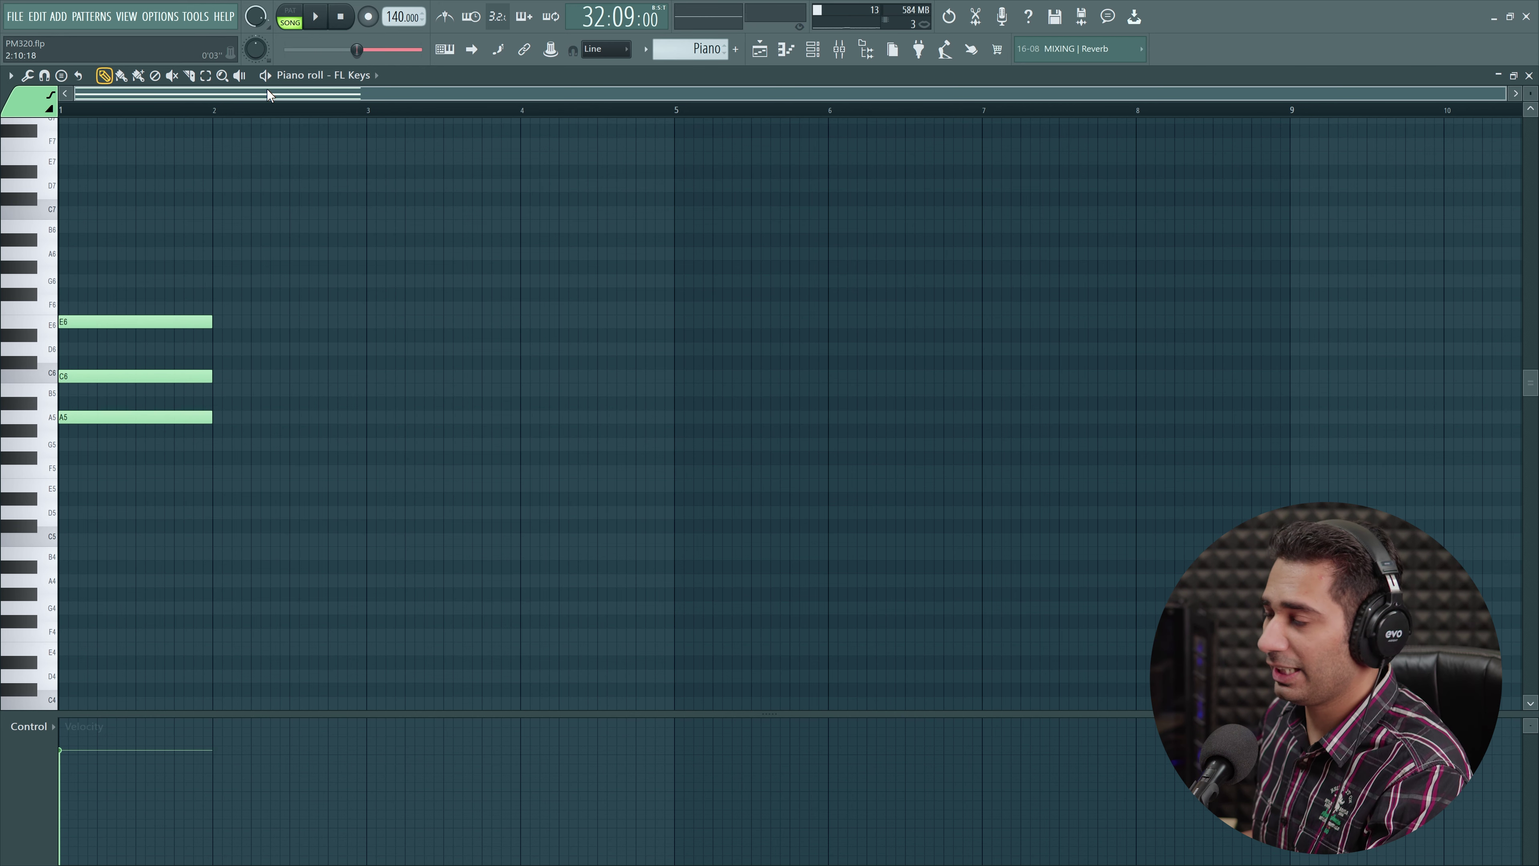
{"action": "left_click", "coordinate": [290, 11]}
{"action": "left_click", "coordinate": [315, 16]}
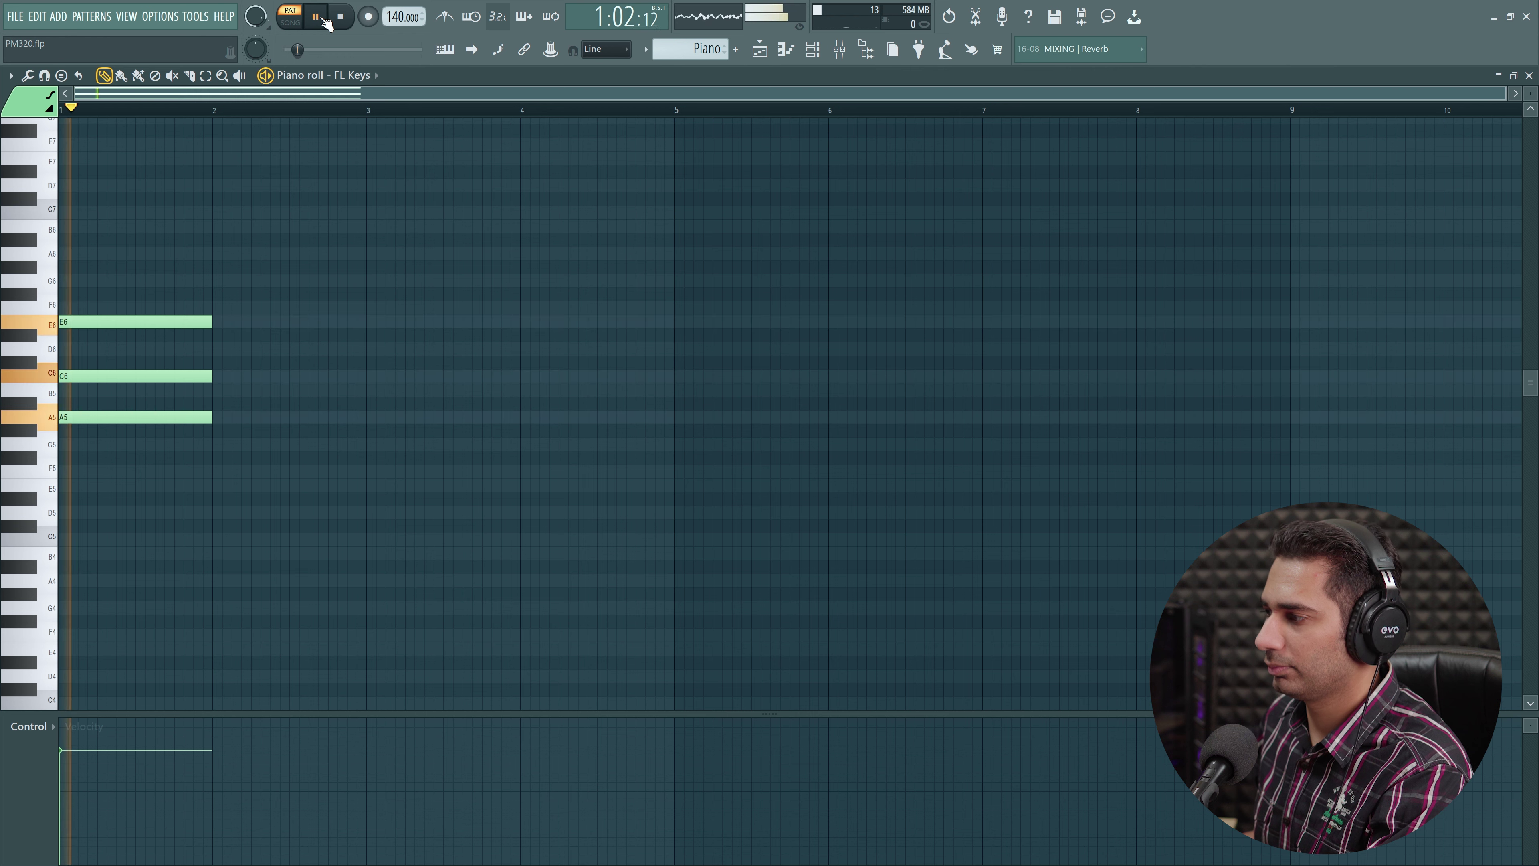
{"action": "left_click", "coordinate": [340, 16]}
Transpose the whole chord down one octave and audition it
{"action": "left_click_drag", "start_coordinate": [410, 425], "coordinate": [54, 248]}
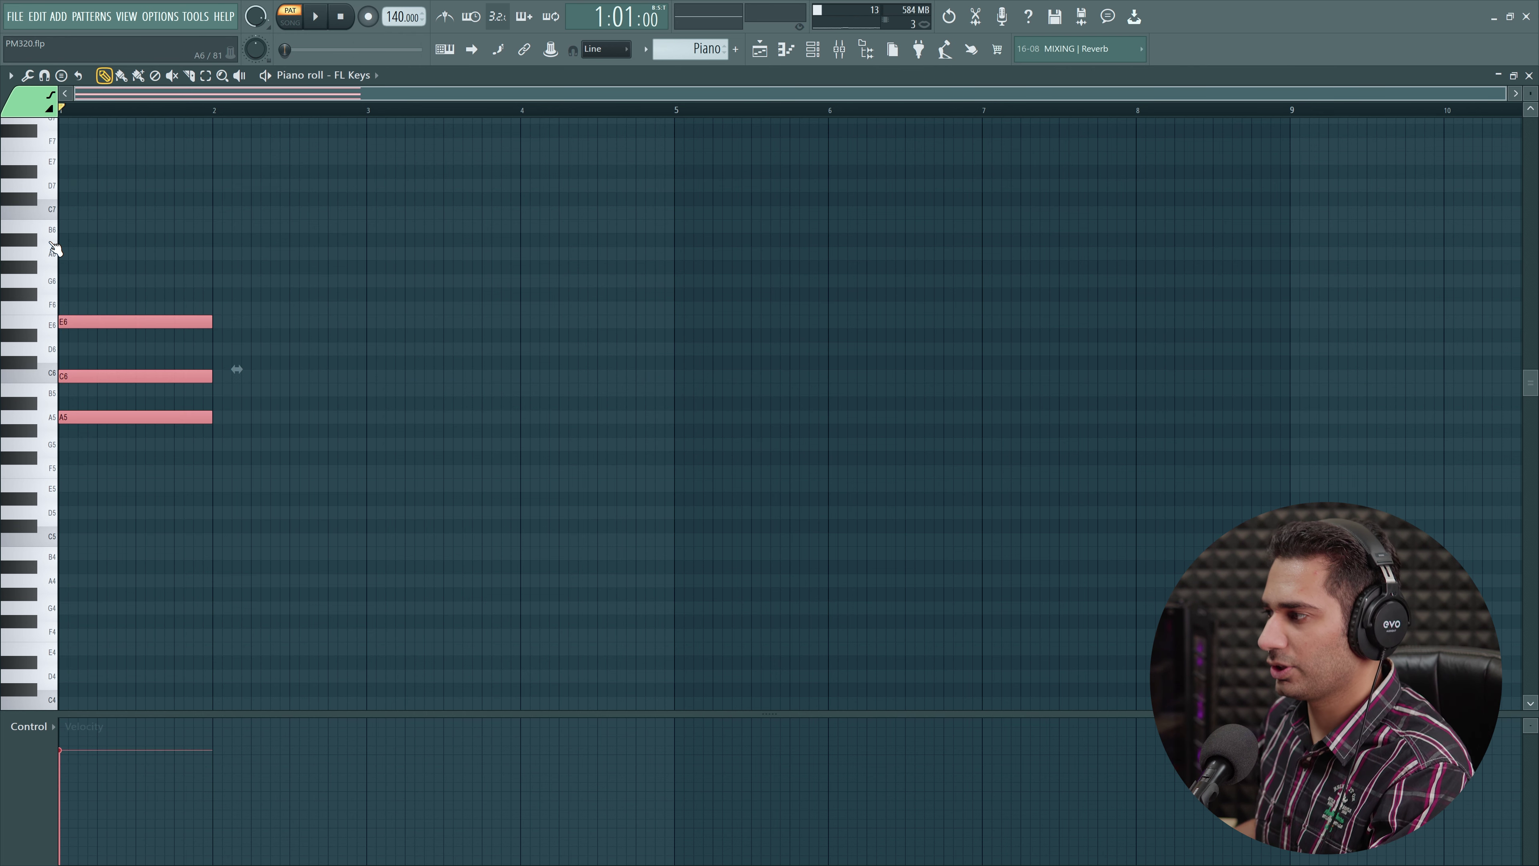
{"action": "key", "text": "ctrl+Down"}
{"action": "key", "text": "space"}
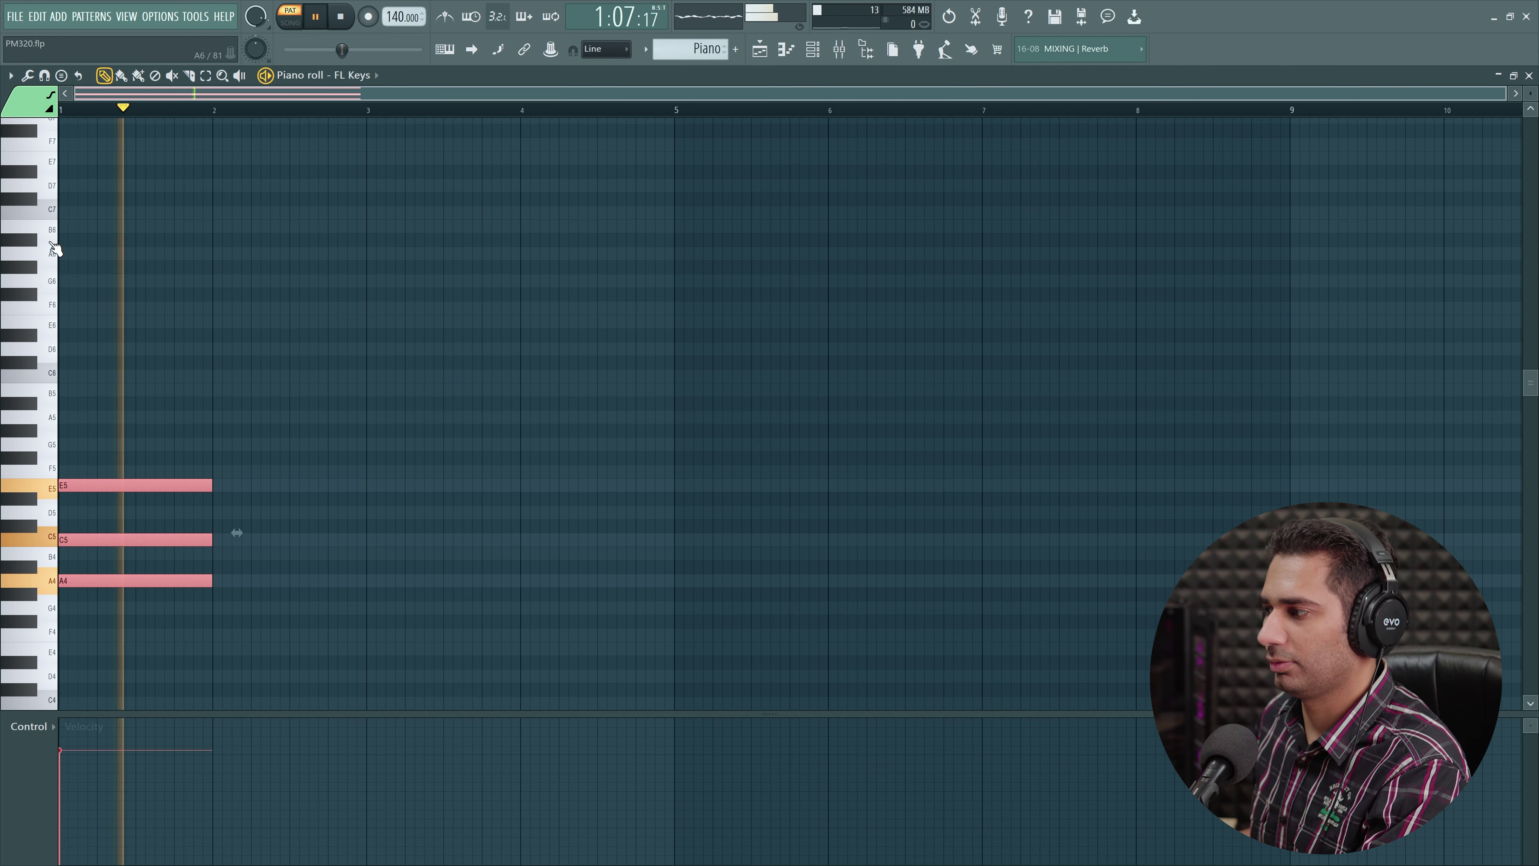
{"action": "key", "text": "space"}
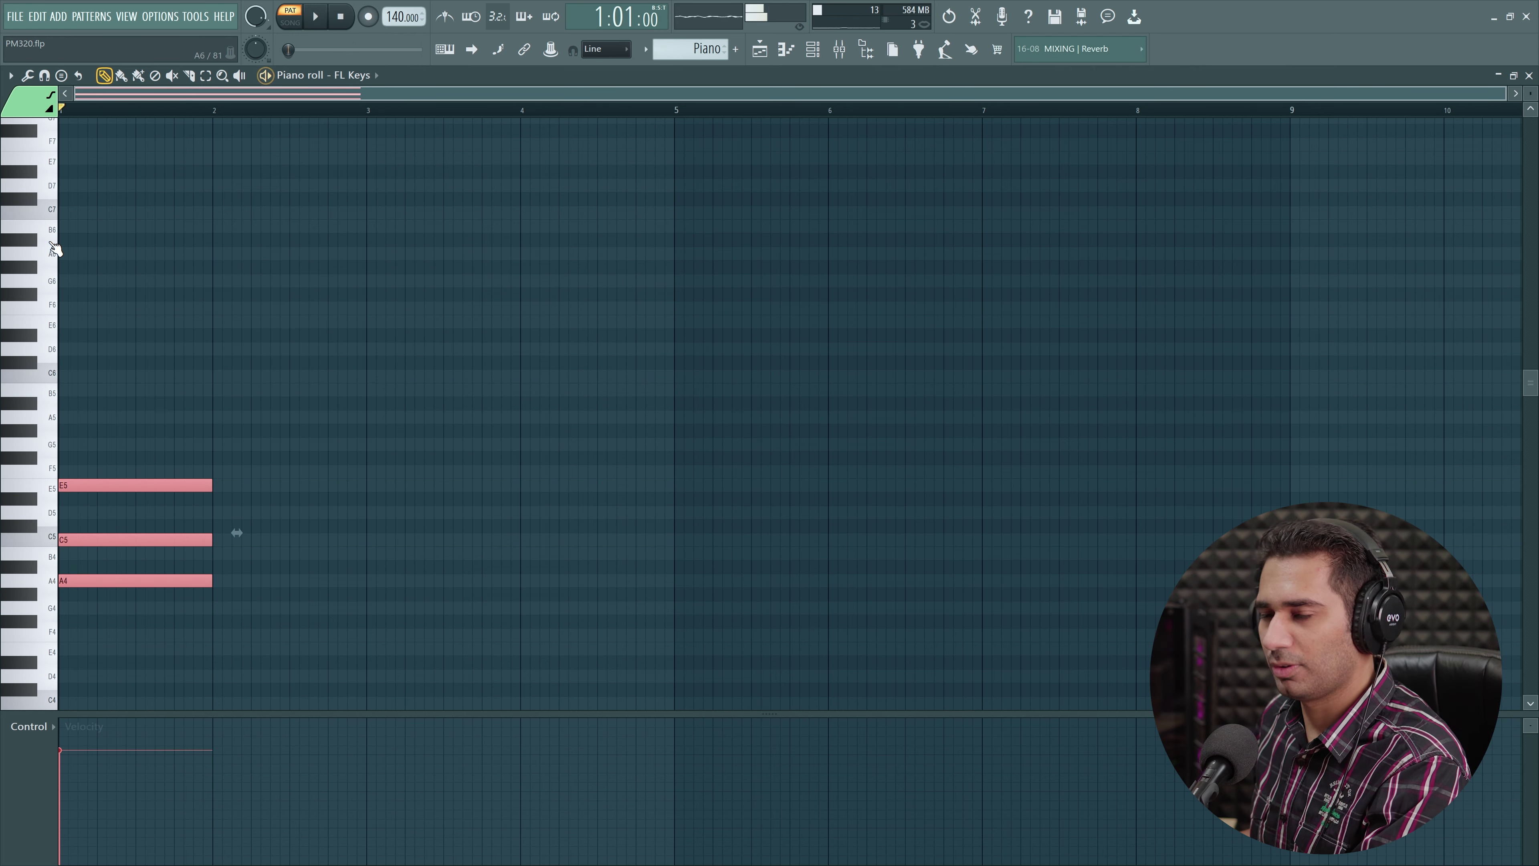
Return to the playlist and shift the Track 3 vocal clip slightly later, starting at about 32:12
{"action": "left_click", "coordinate": [759, 49]}
{"action": "scroll", "coordinate": [565, 111], "scroll_direction": "down", "scroll_amount": 2}
{"action": "scroll", "coordinate": [565, 111], "scroll_direction": "up", "scroll_amount": 3}
{"action": "scroll", "coordinate": [567, 111], "scroll_direction": "down", "scroll_amount": 1}
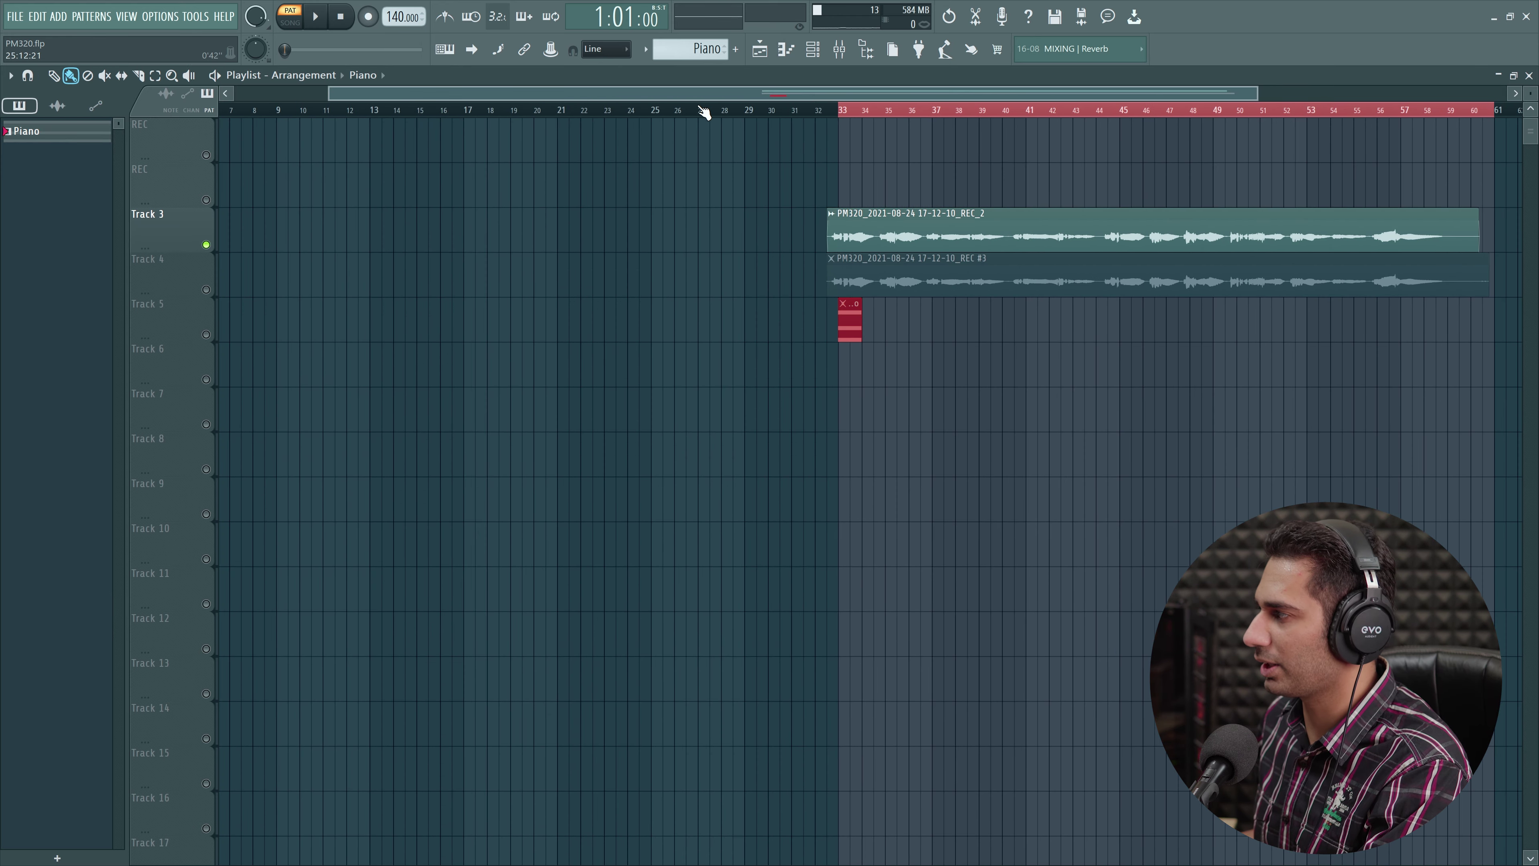
{"action": "scroll", "coordinate": [939, 113], "scroll_direction": "up", "scroll_amount": 5}
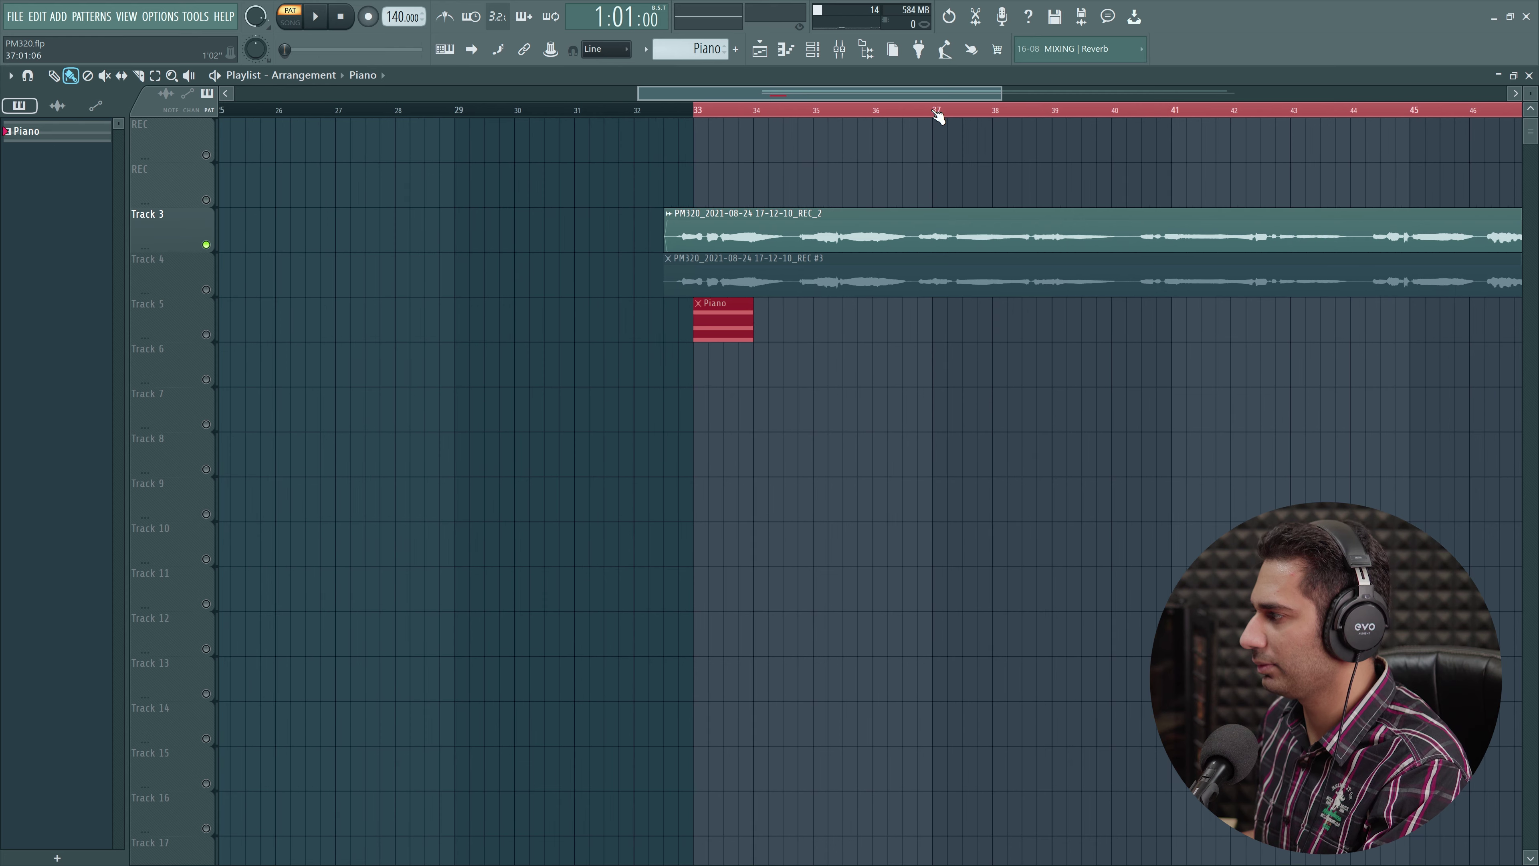
{"action": "left_click_drag", "start_coordinate": [701, 232], "coordinate": [712, 232]}
{"action": "scroll", "coordinate": [705, 111], "scroll_direction": "up", "scroll_amount": 4}
{"action": "scroll", "coordinate": [705, 111], "scroll_direction": "up", "scroll_amount": 2}
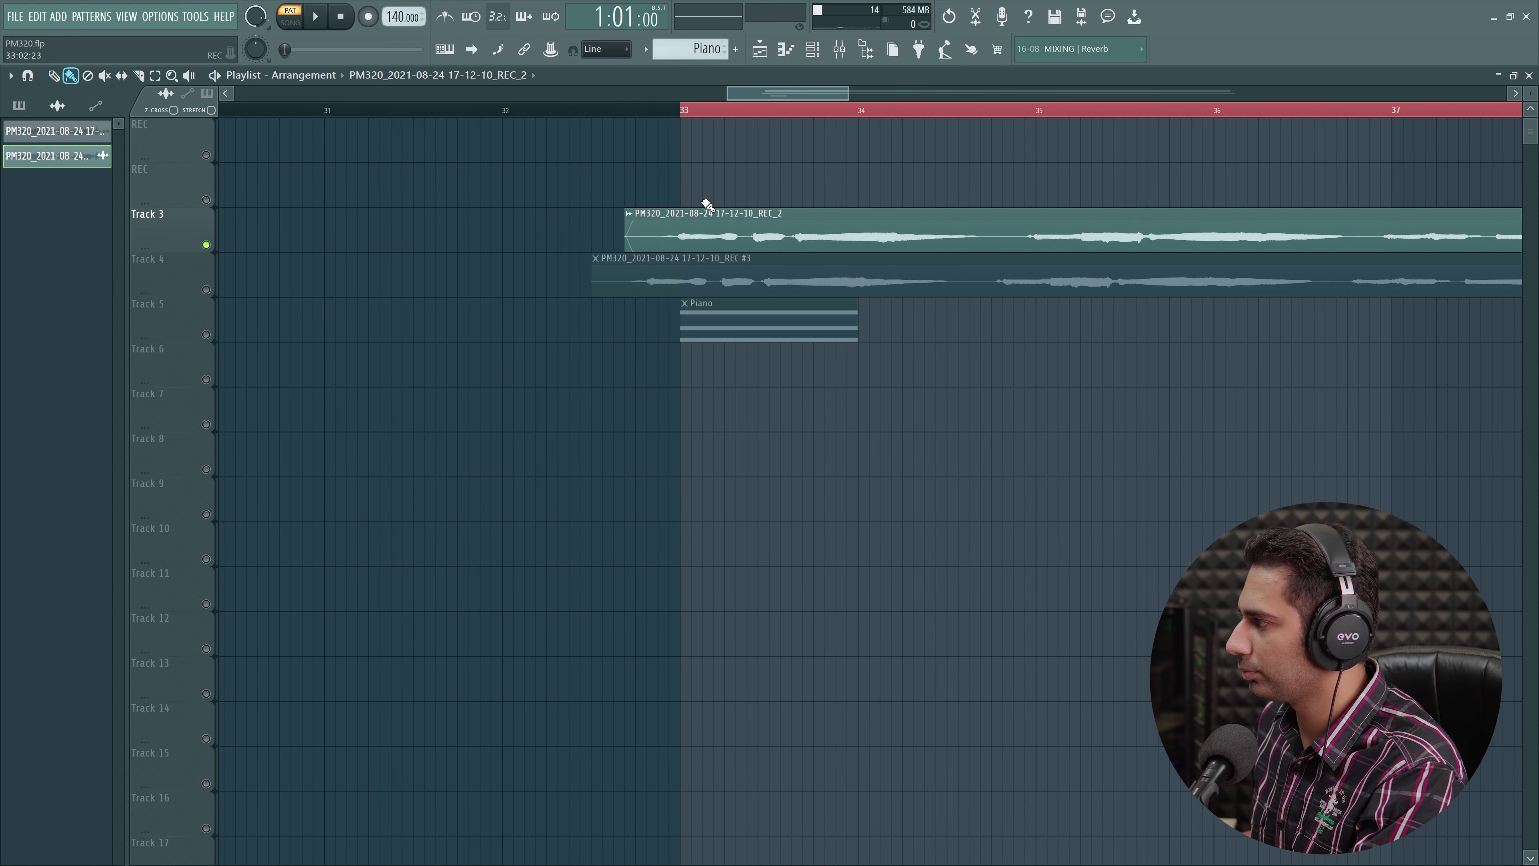
Unmute Track 5 and play the song from 31:02 to hear the piano with the vocal
{"action": "left_click", "coordinate": [206, 334]}
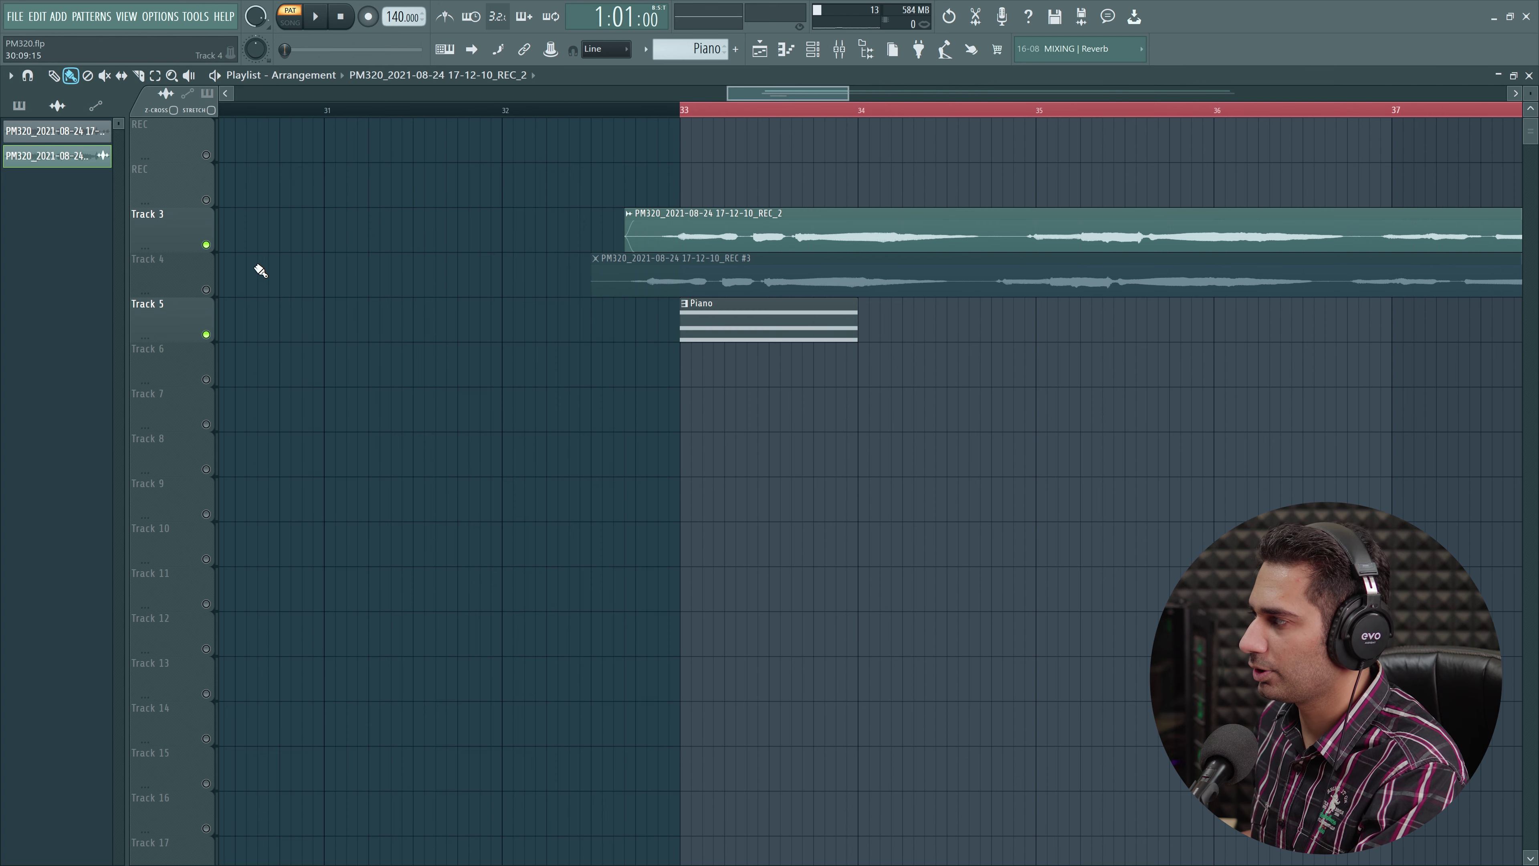
{"action": "left_click", "coordinate": [336, 112]}
{"action": "key", "text": "space"}
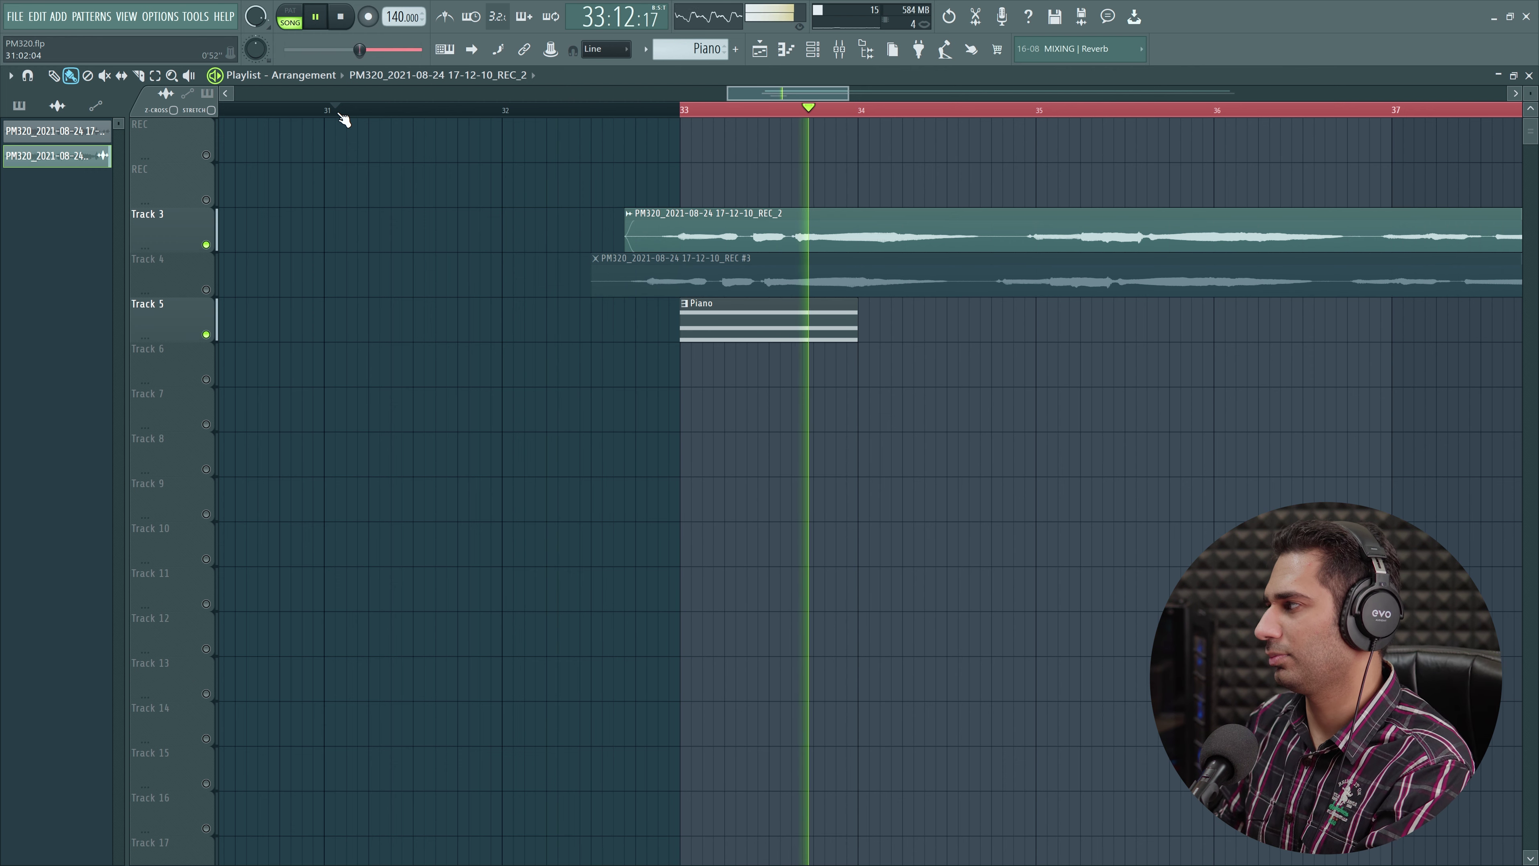
{"action": "key", "text": "space"}
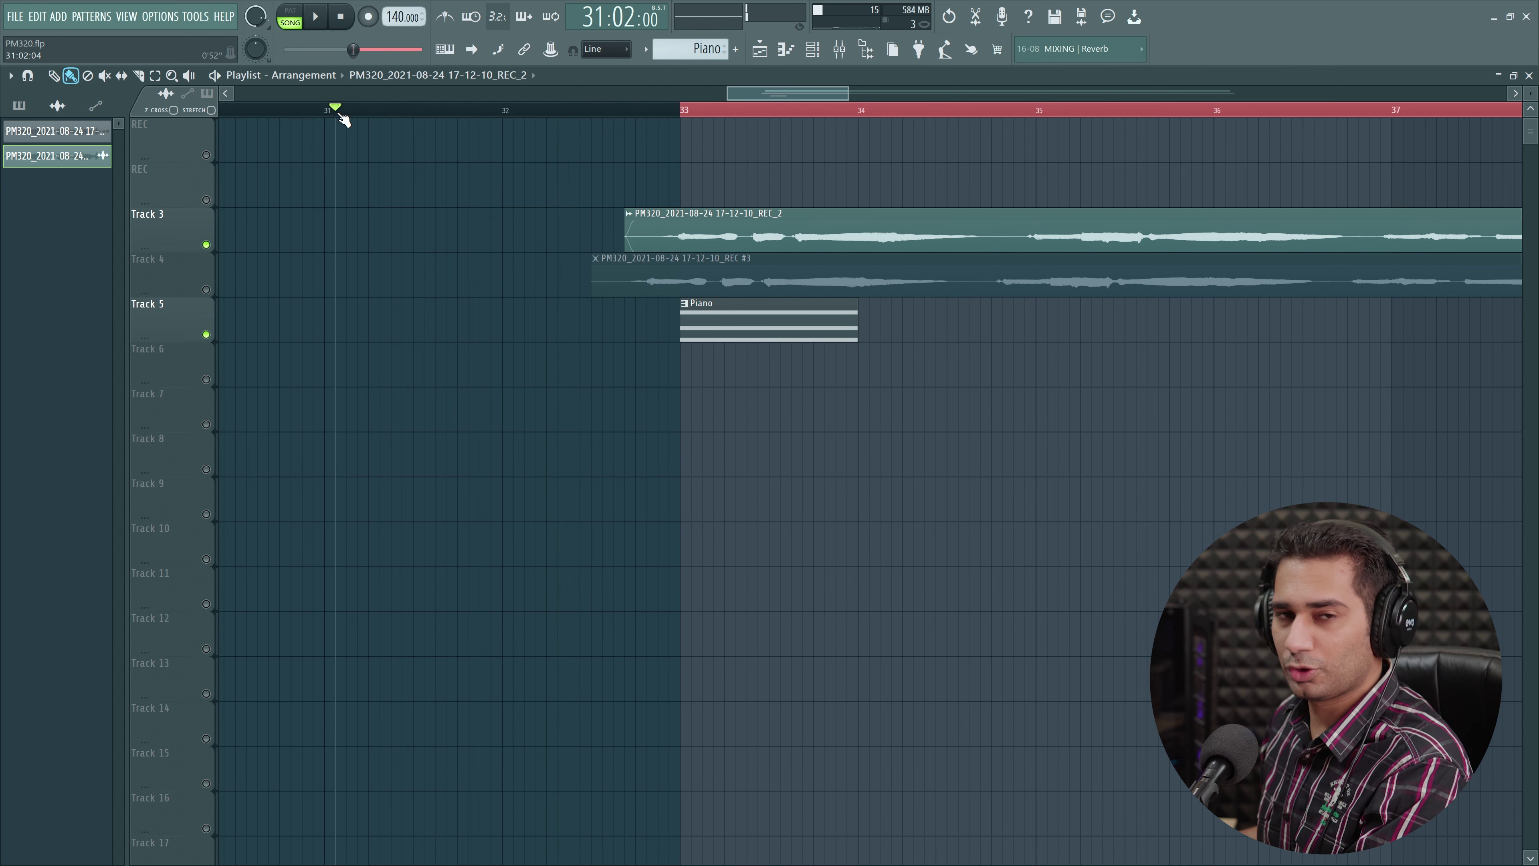
Try shifting the Track 3 vocal clip earlier to about 32:08 and play the song from 32:11
{"action": "left_click_drag", "start_coordinate": [827, 210], "coordinate": [791, 209]}
{"action": "left_click", "coordinate": [613, 112]}
{"action": "key", "text": "space"}
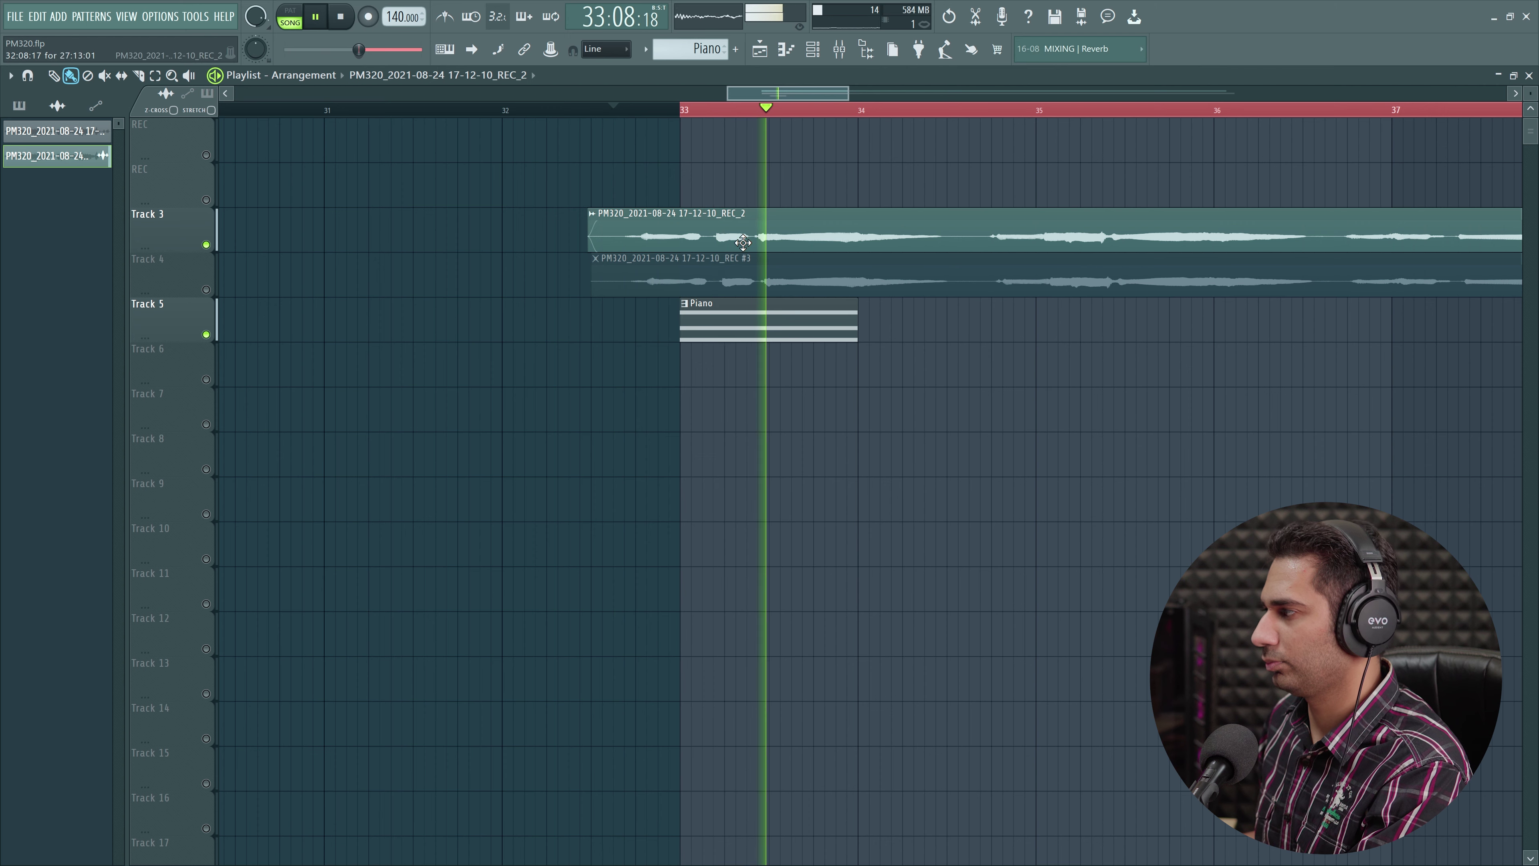
{"action": "key", "text": "space"}
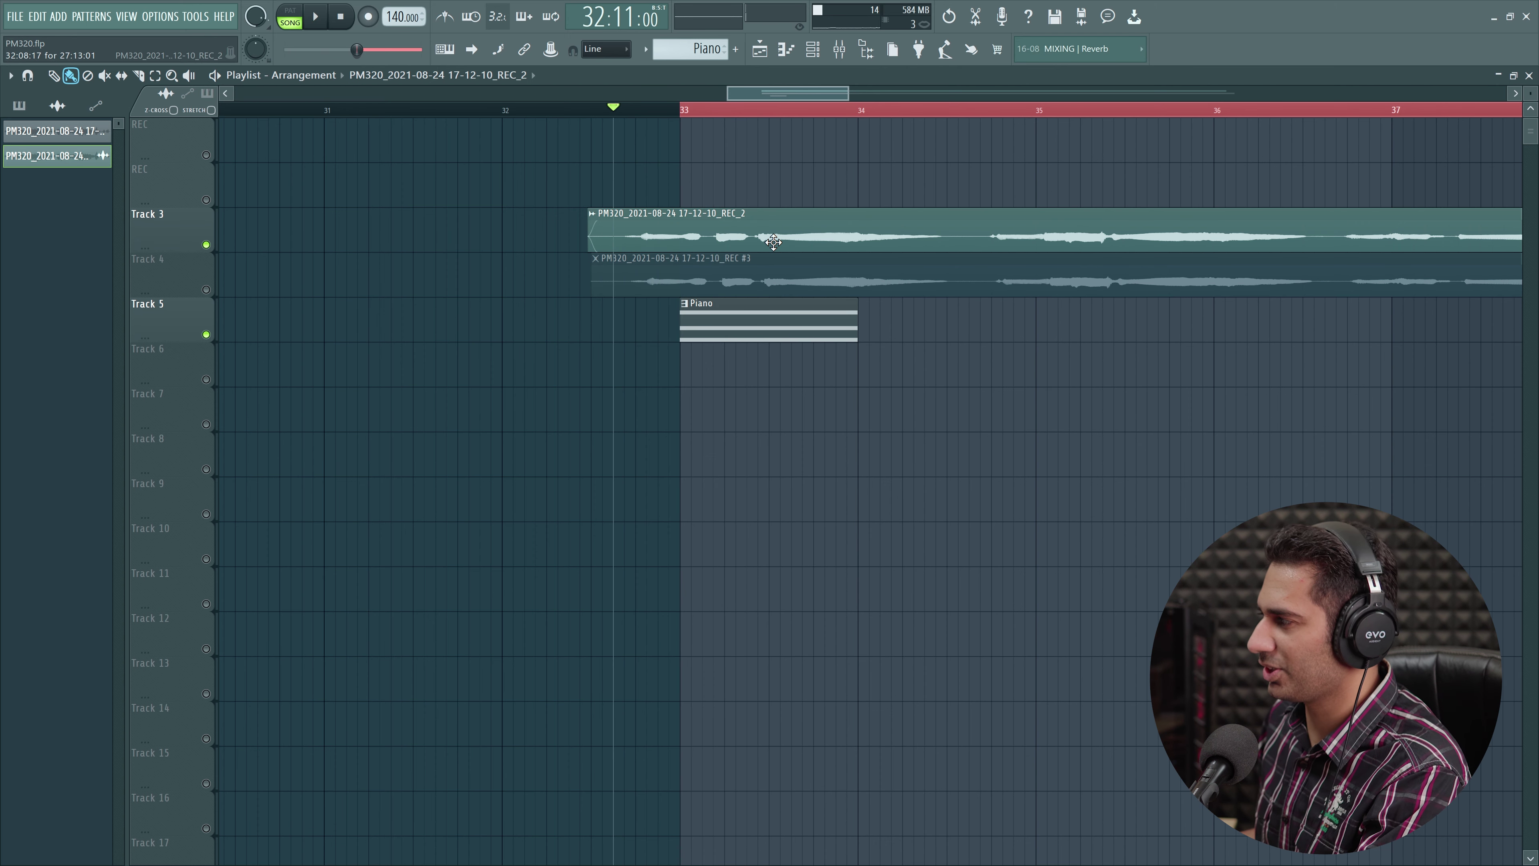
Add a one-bar A4 bass note below the piano chord and play it with the vocal in the playlist
{"action": "key", "text": "F7"}
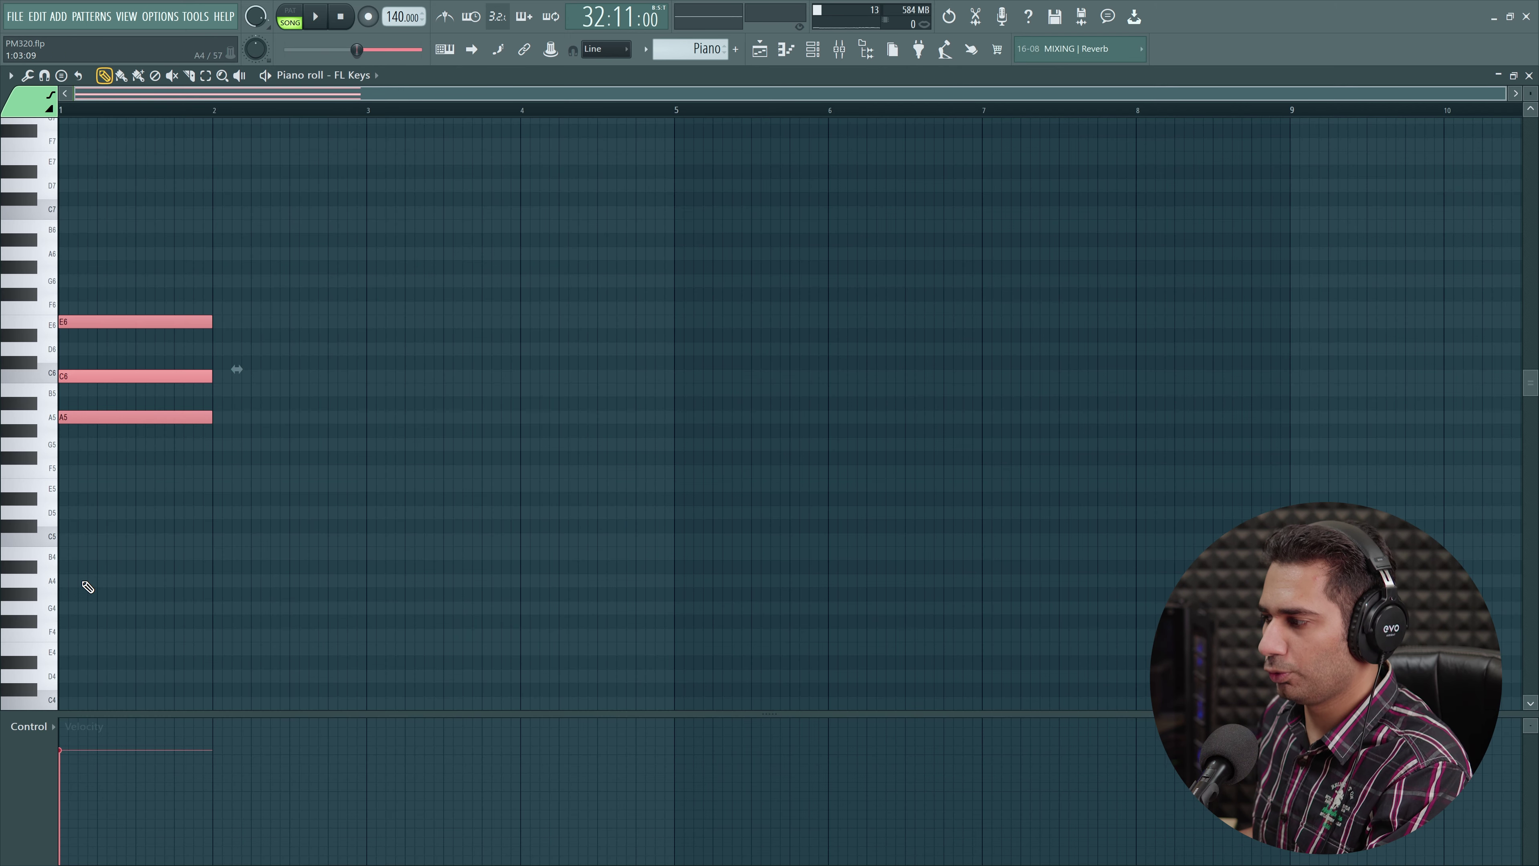
{"action": "mouse_move", "coordinate": [76, 588]}
{"action": "left_mouse_down"}
{"action": "mouse_move", "coordinate": [114, 585]}
{"action": "mouse_move", "coordinate": [96, 584]}
{"action": "left_mouse_up"}
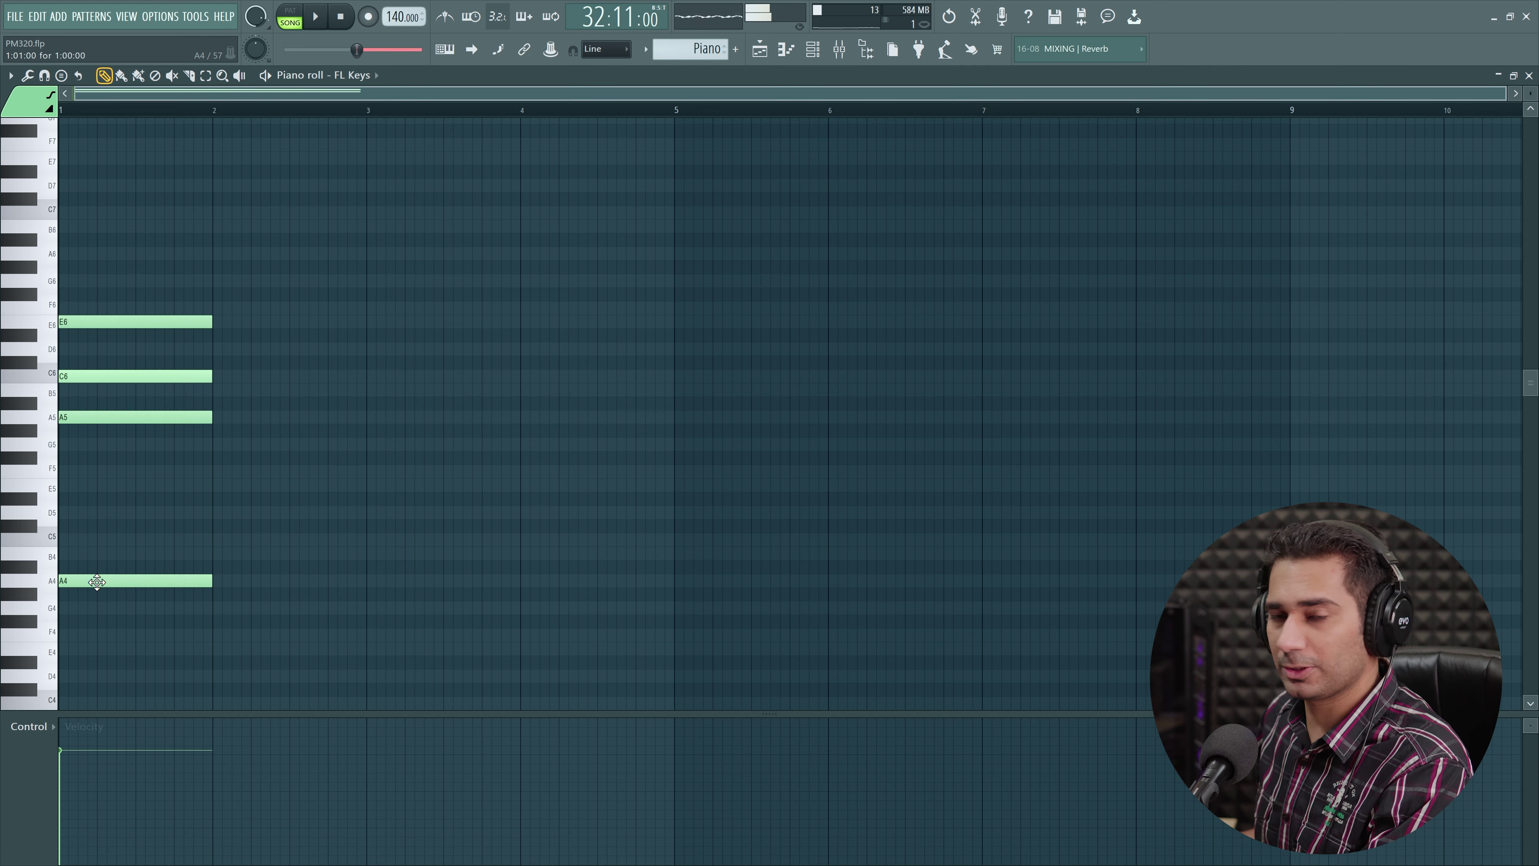
{"action": "left_click", "coordinate": [761, 48]}
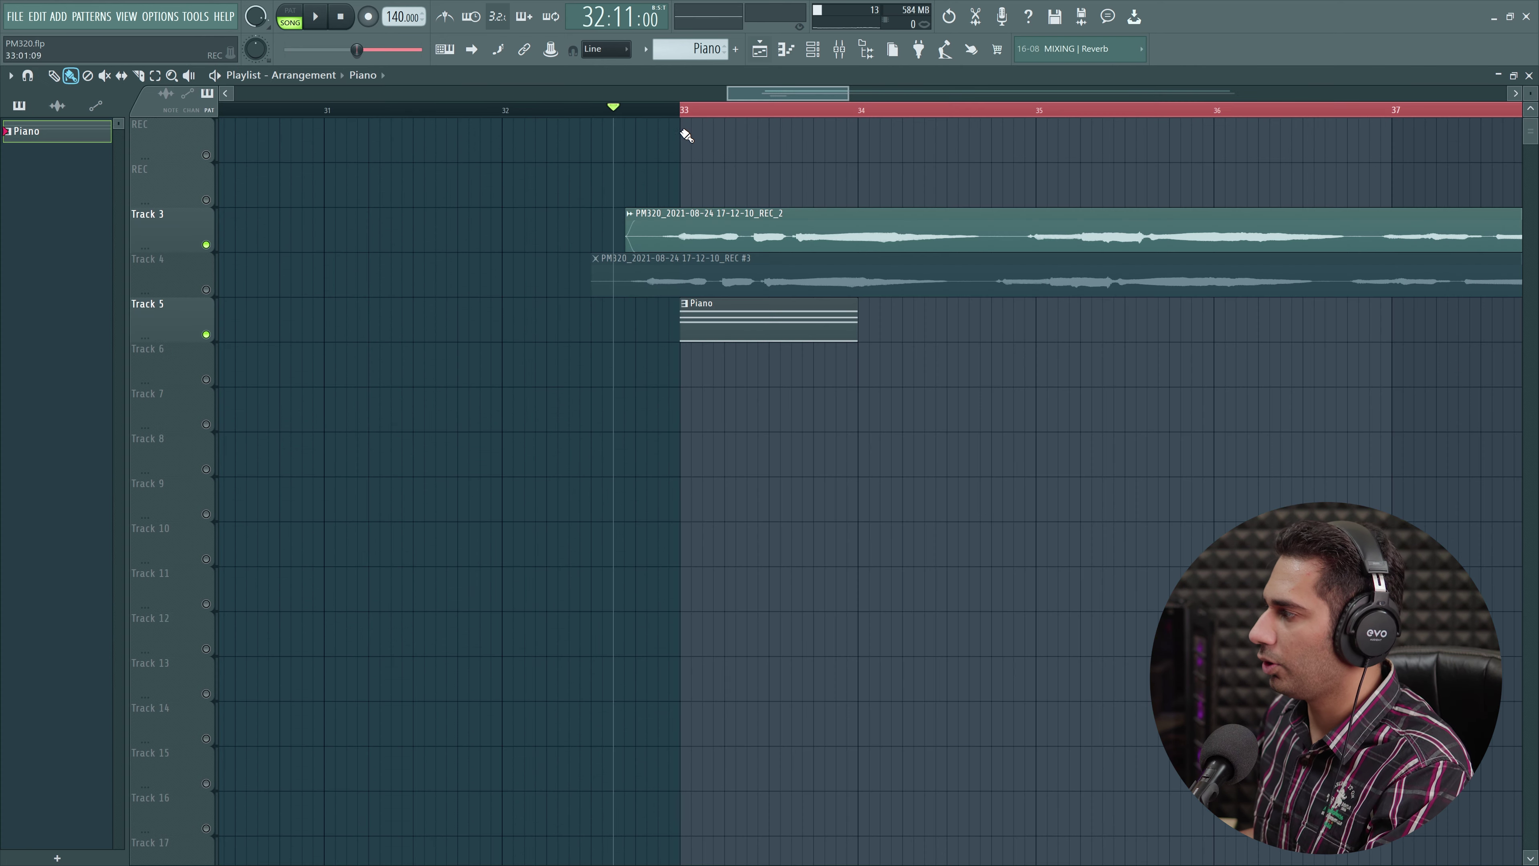
{"action": "key", "text": "space"}
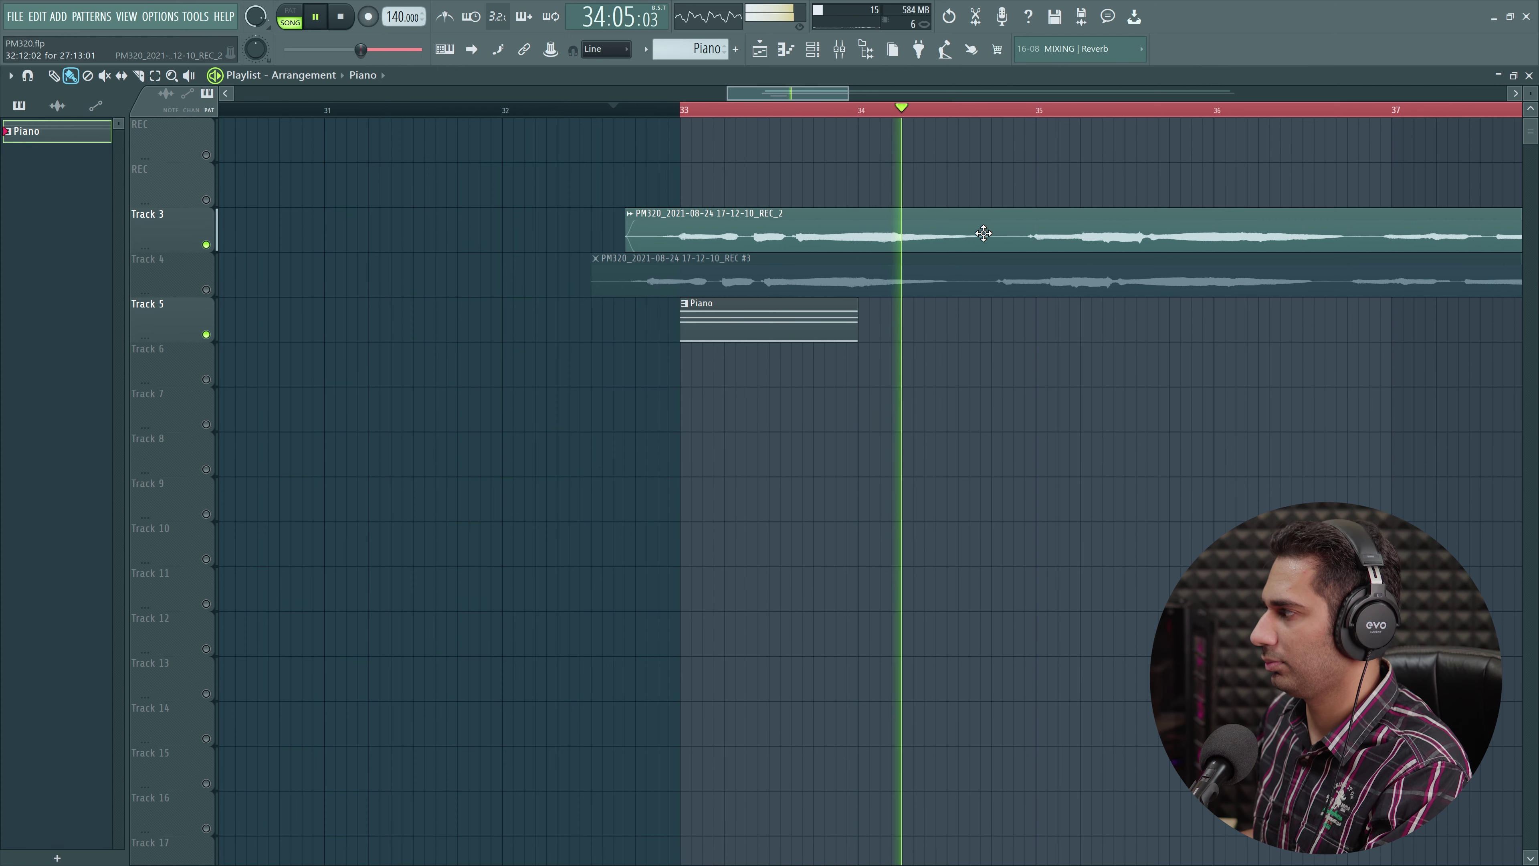
{"action": "key", "text": "space"}
Lower the Vox track's volume in the mixer and play the song to check the balance
{"action": "left_click", "coordinate": [840, 49]}
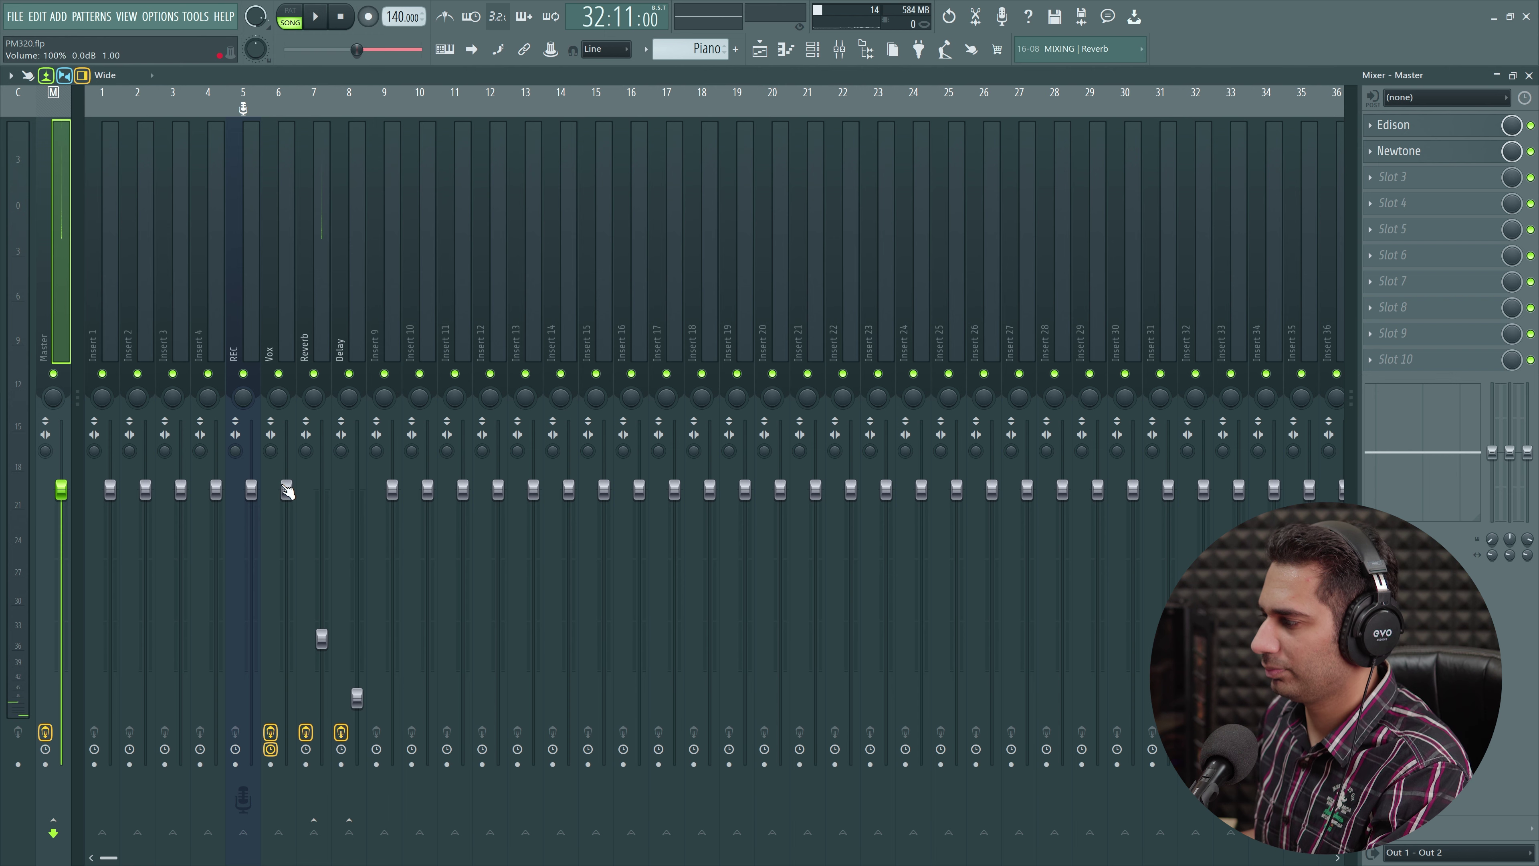
{"action": "left_click_drag", "start_coordinate": [287, 491], "coordinate": [287, 581]}
{"action": "key", "text": "space"}
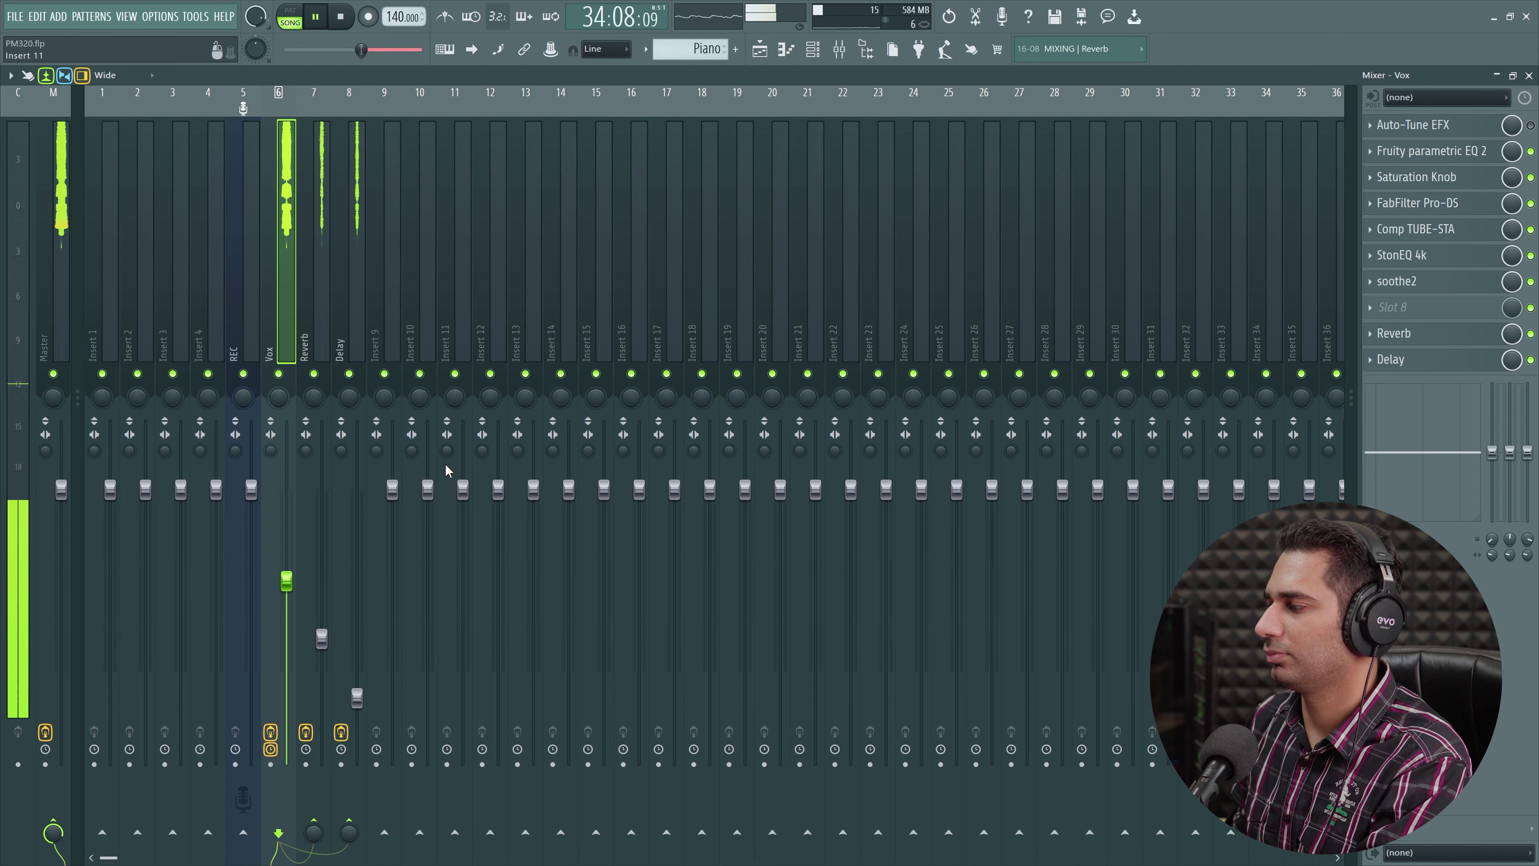
{"action": "key", "text": "space"}
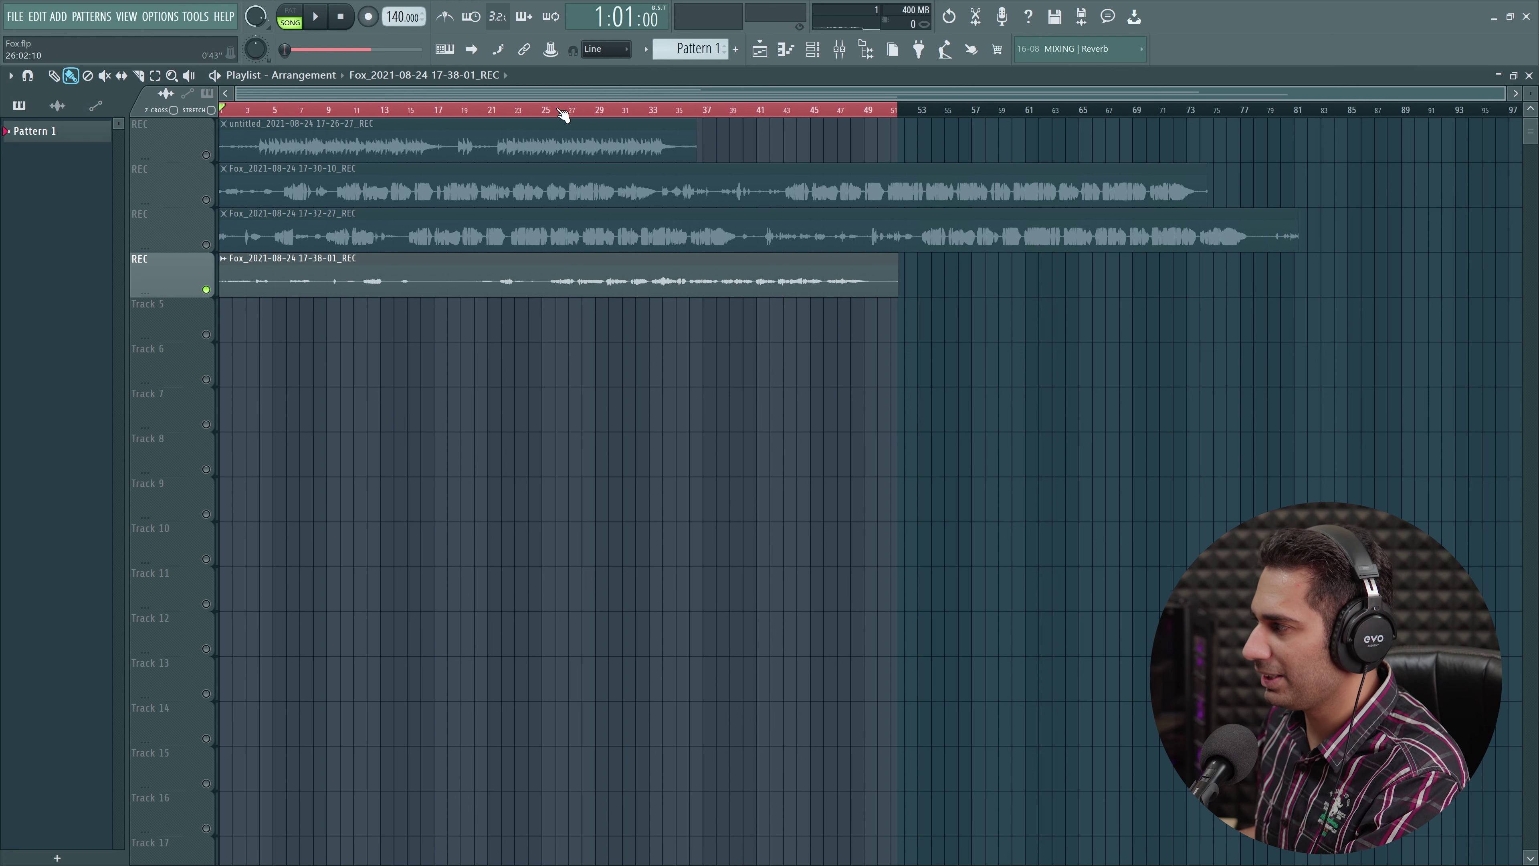
{"action": "left_click", "coordinate": [551, 110]}
{"action": "key", "text": "space"}
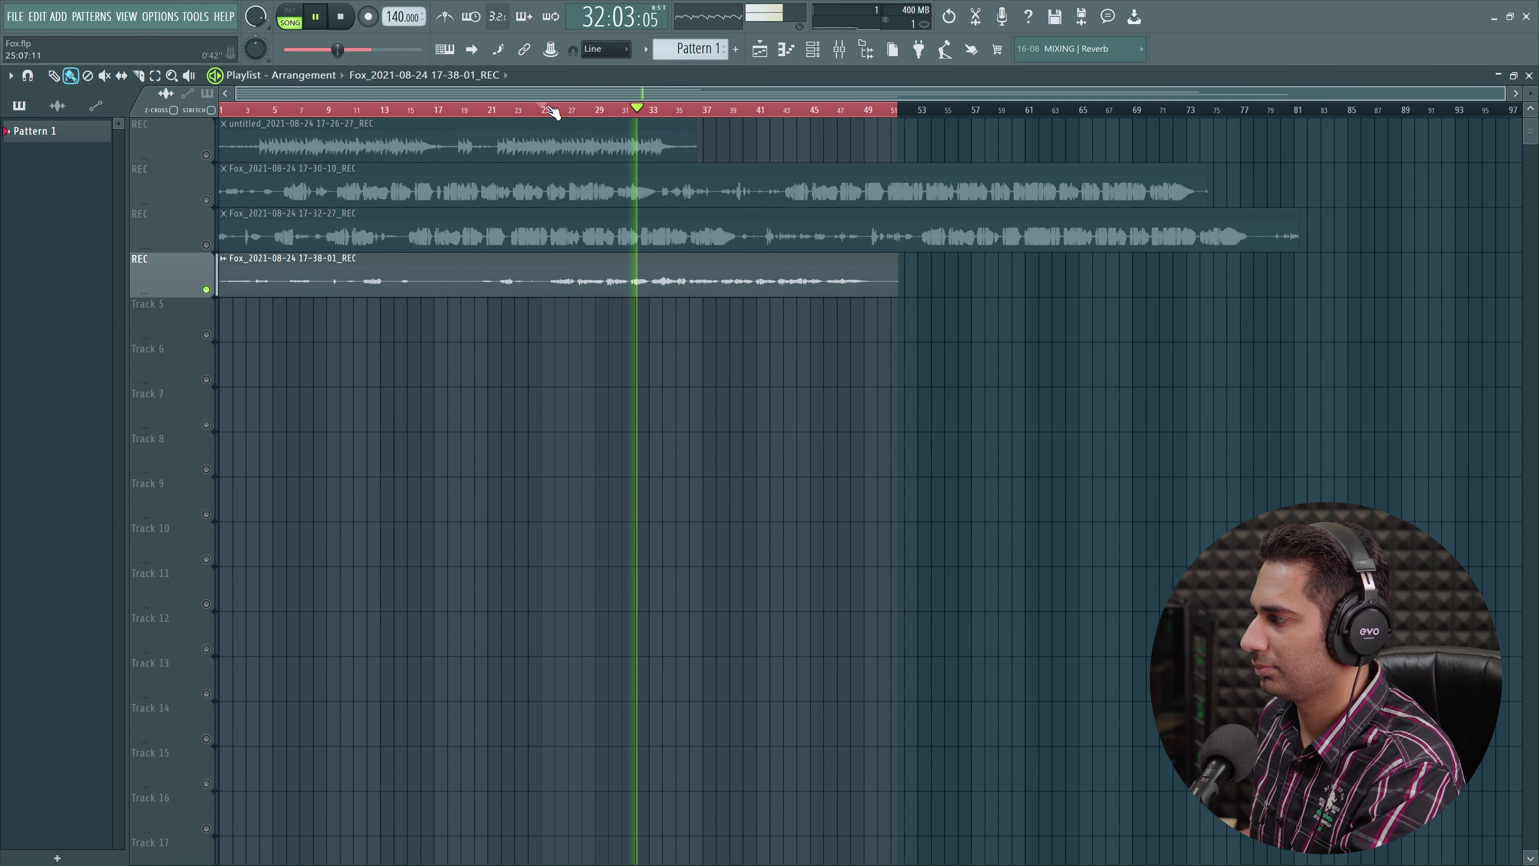
{"action": "key", "text": "space"}
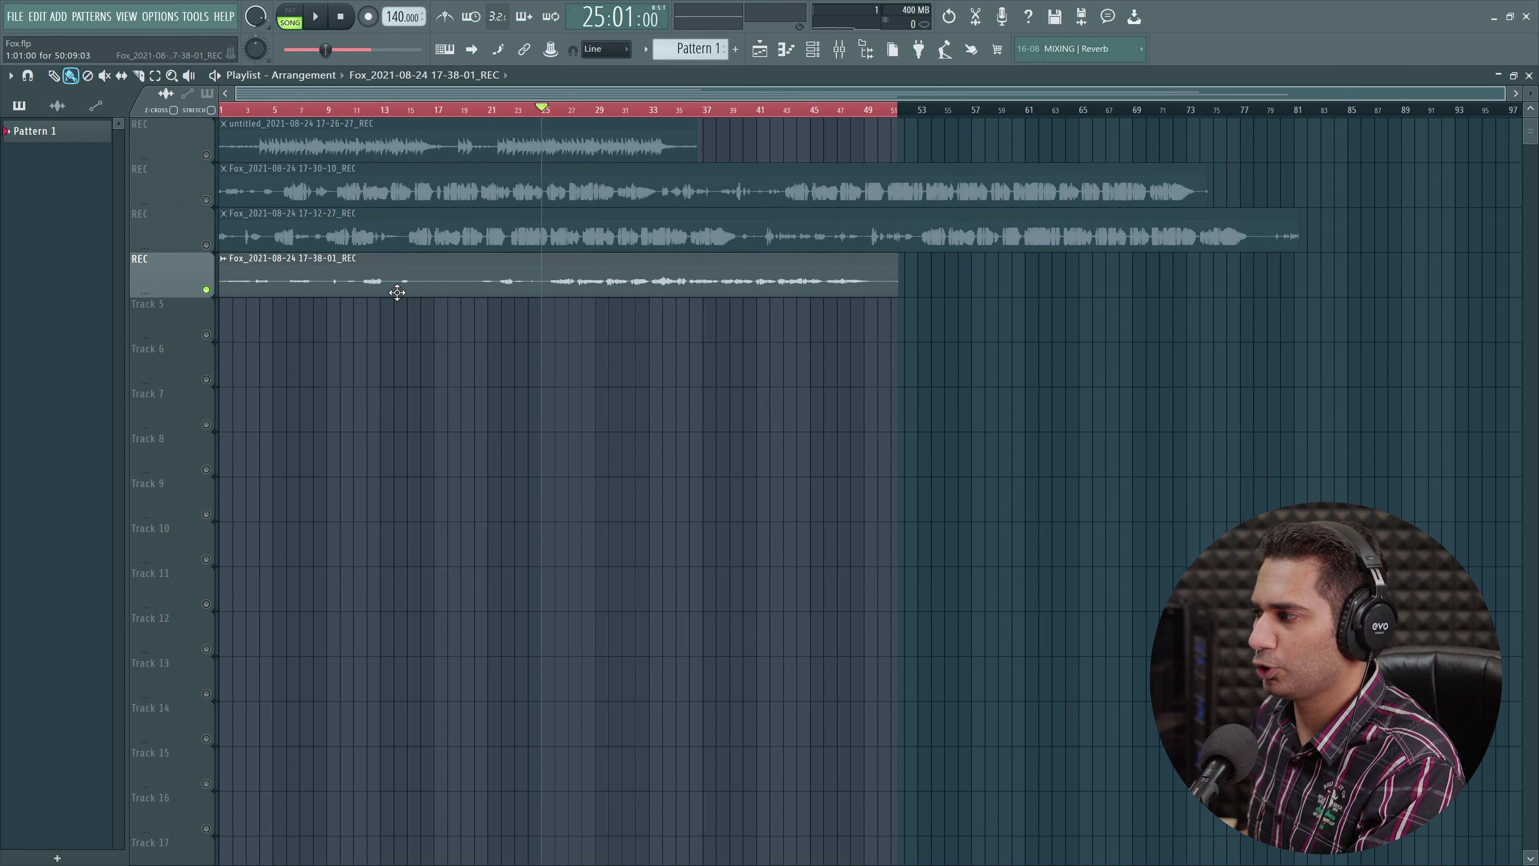
{"action": "left_click", "coordinate": [138, 75]}
{"action": "left_click_drag", "start_coordinate": [545, 268], "coordinate": [542, 320]}
{"action": "left_click", "coordinate": [70, 76]}
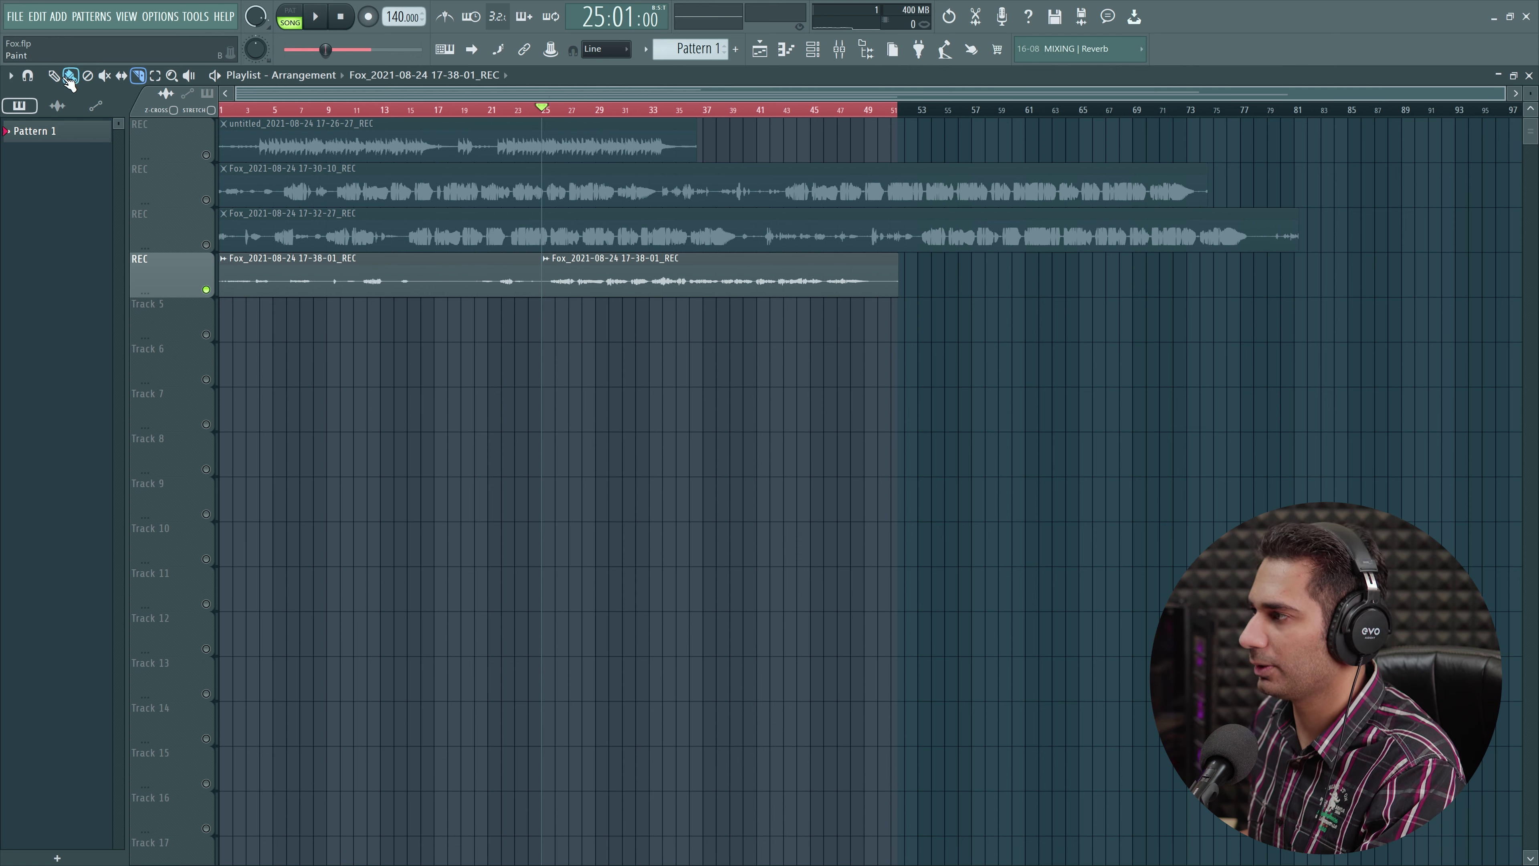
Make the second part of the sliced vocal clip unique as its own sample, accepting the confirmation
{"action": "left_click", "coordinate": [546, 258]}
{"action": "left_click", "coordinate": [677, 286]}
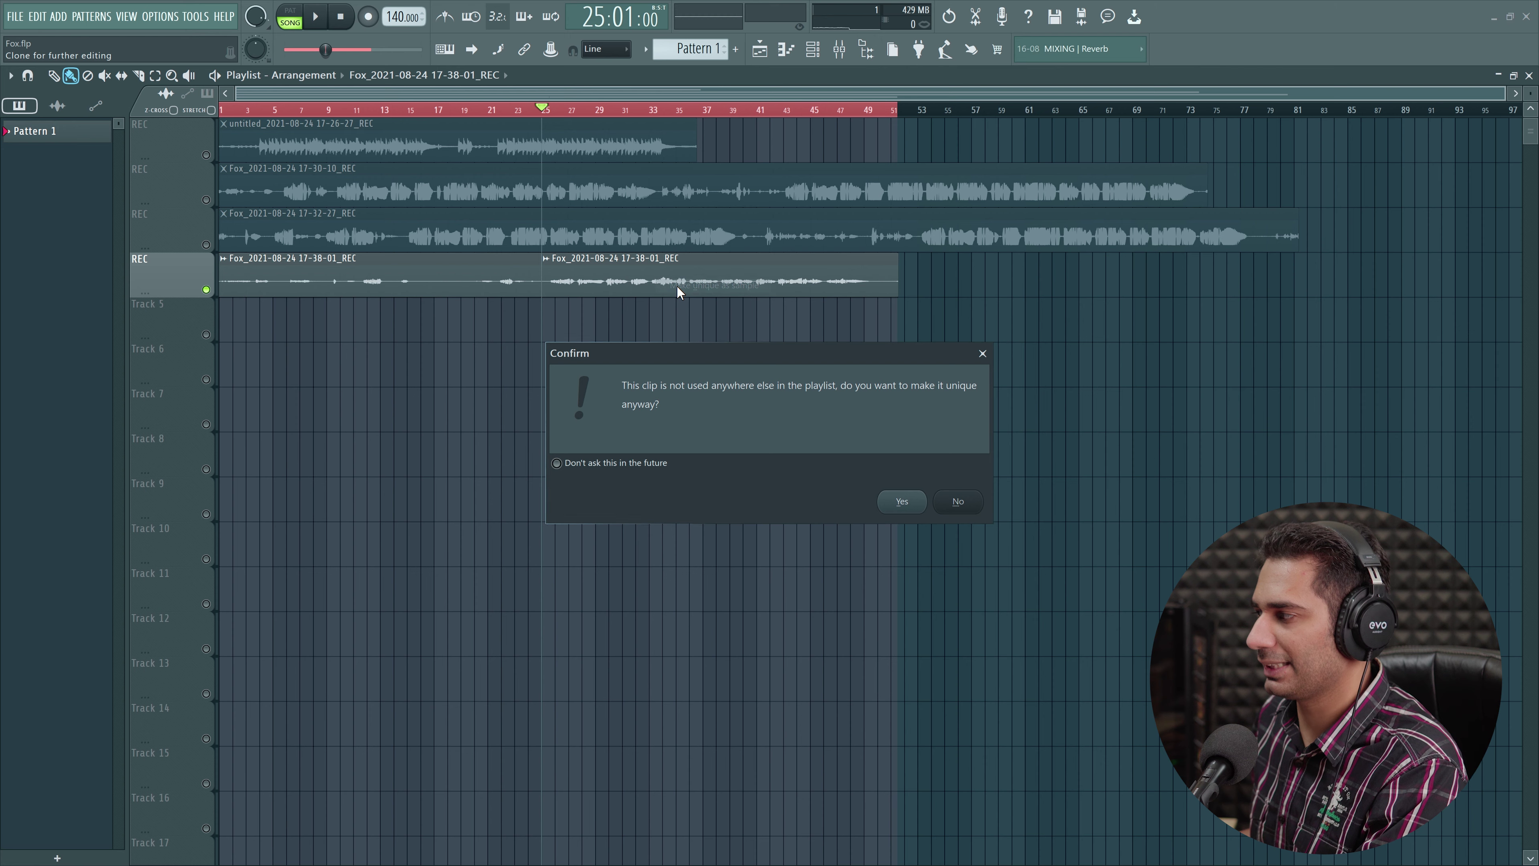
{"action": "left_click", "coordinate": [898, 503]}
{"action": "left_click", "coordinate": [660, 403]}
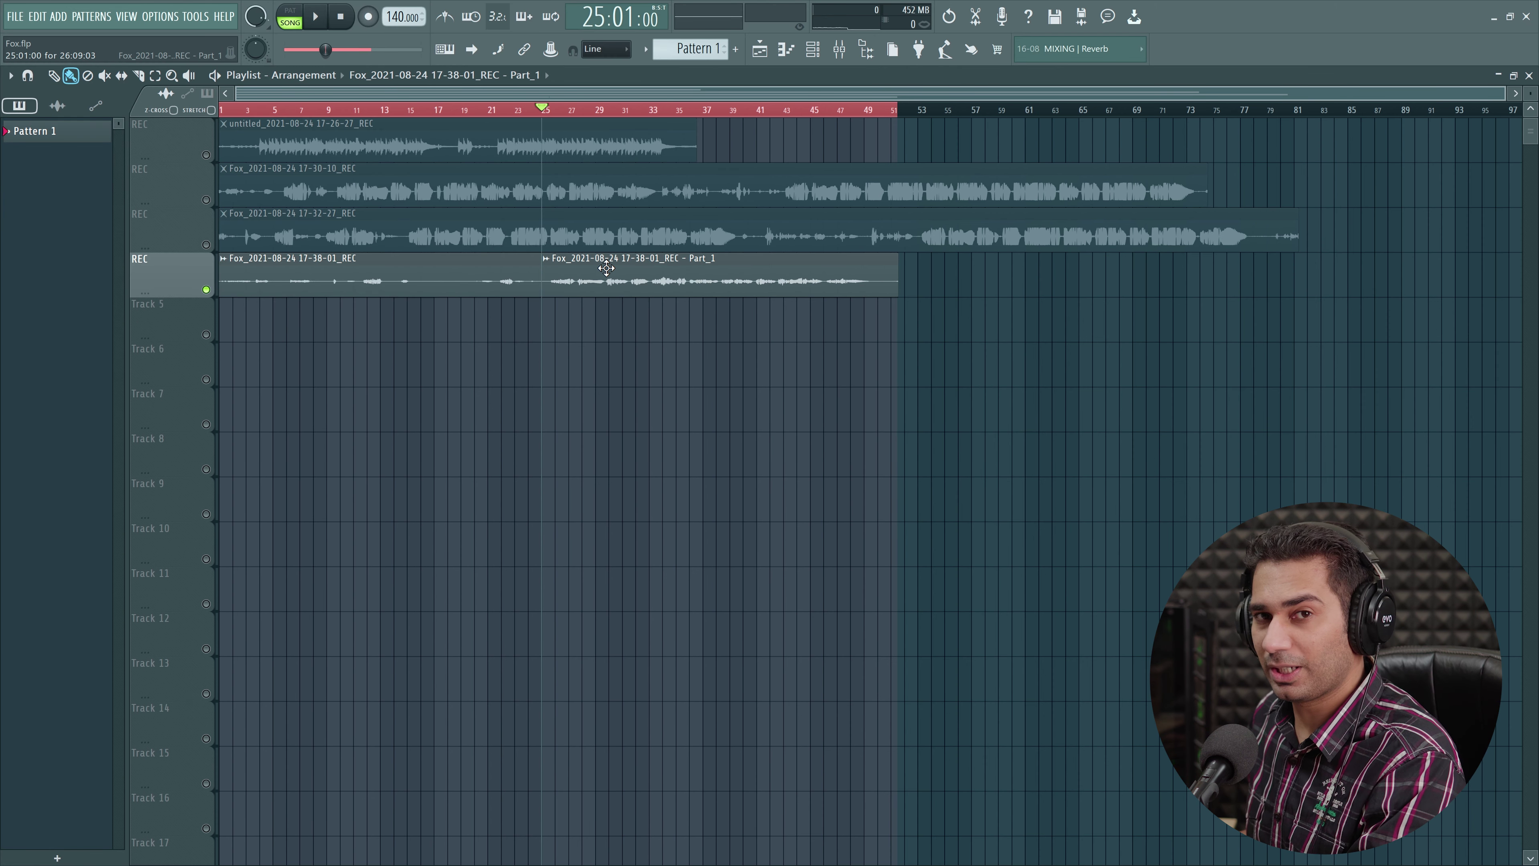
Open the separated vocal clip from bar 25 for pitch correction in Newtone and maximize the editor
{"action": "left_click", "coordinate": [547, 260]}
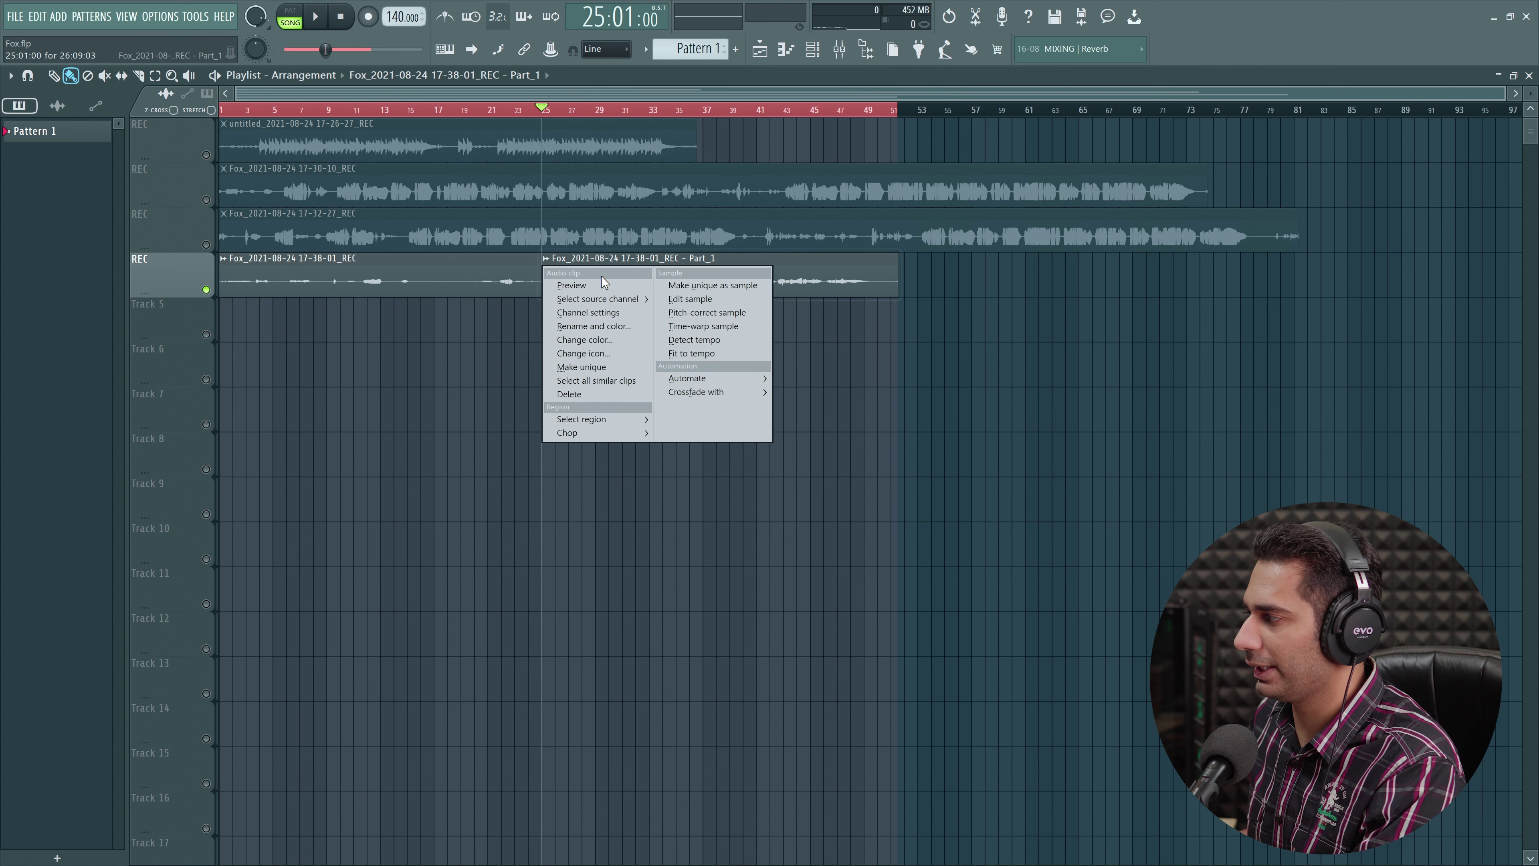
{"action": "left_click", "coordinate": [704, 311]}
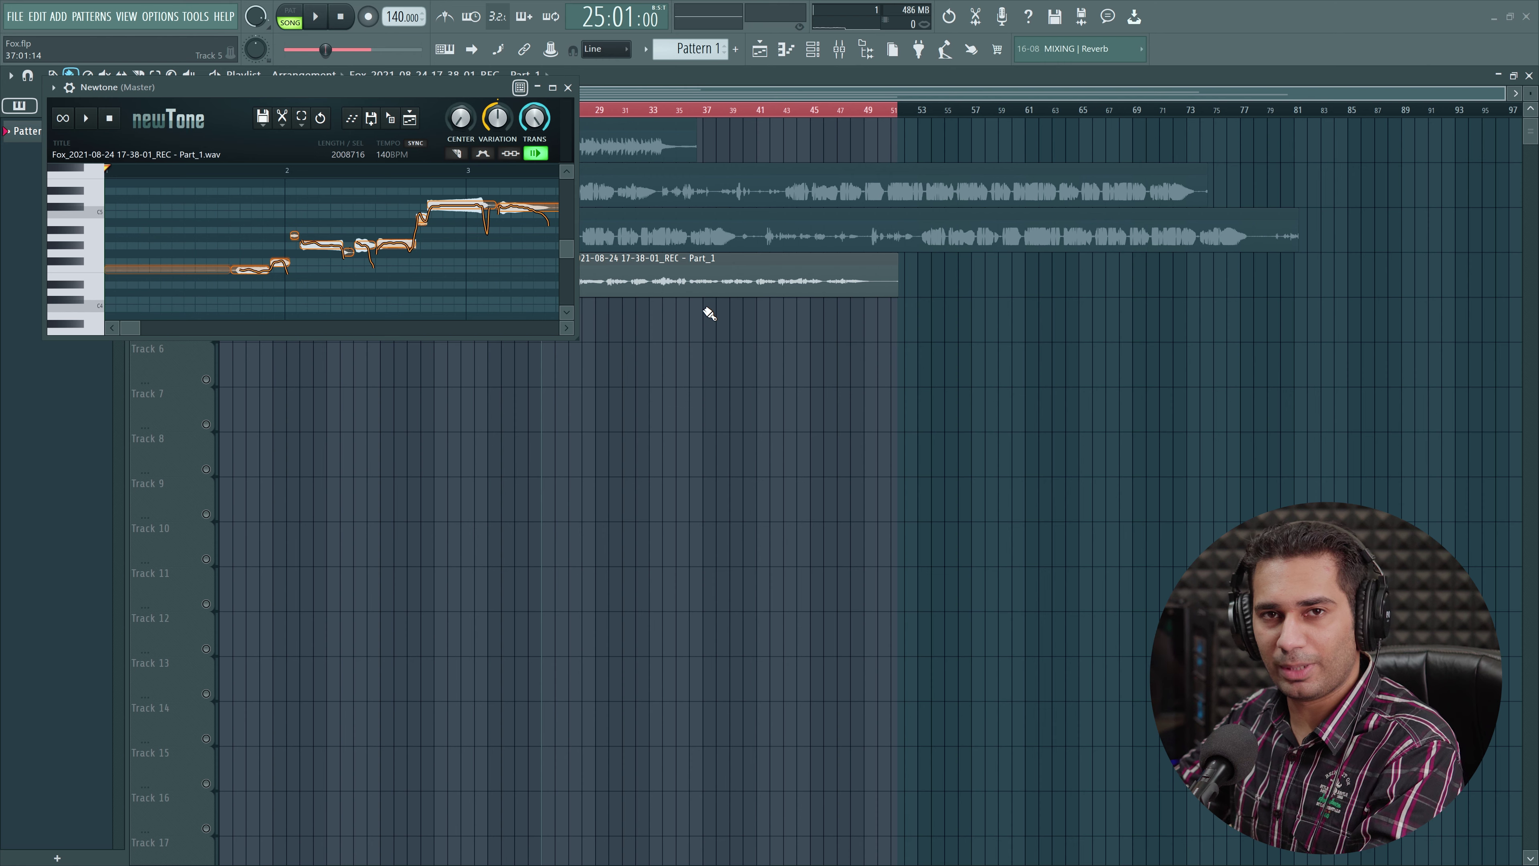
{"action": "left_click", "coordinate": [552, 89]}
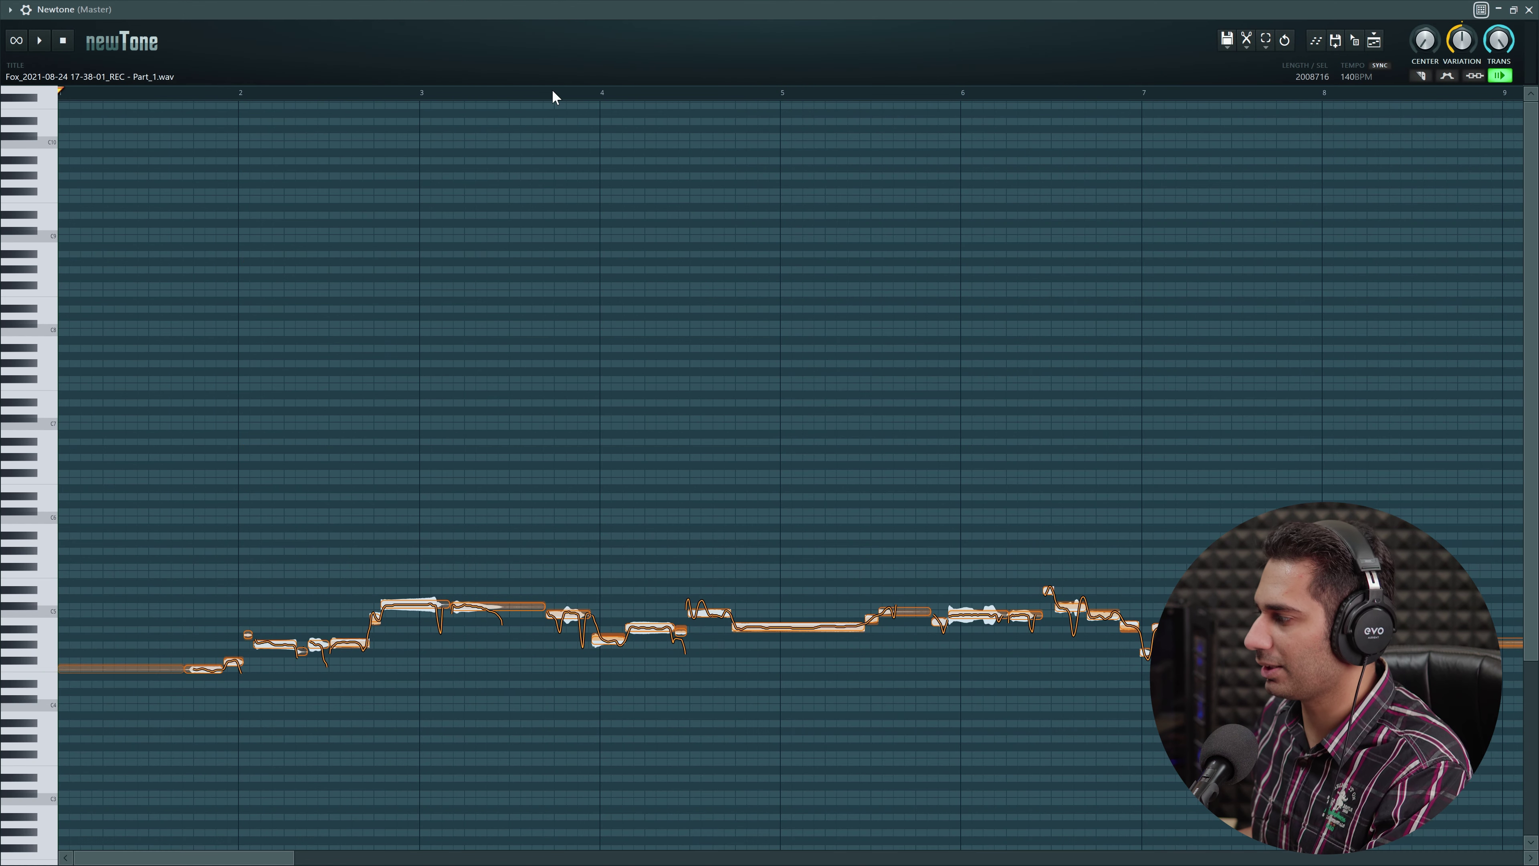
Bring up the major and minor scale choices for the vocal's pitch correction
{"action": "left_click", "coordinate": [1246, 40]}
{"action": "mouse_move", "coordinate": [1302, 237]}
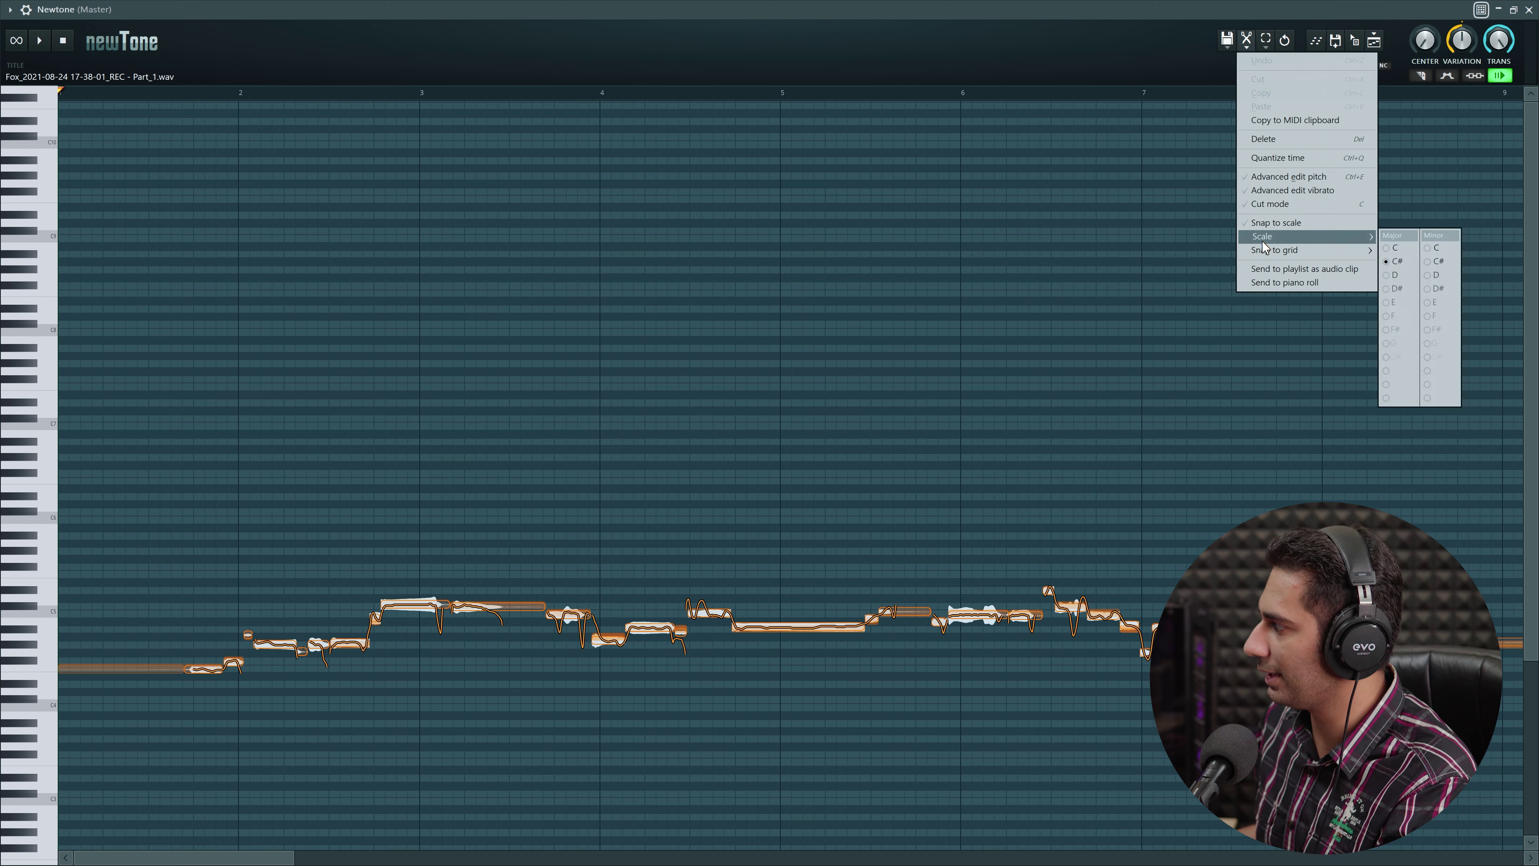